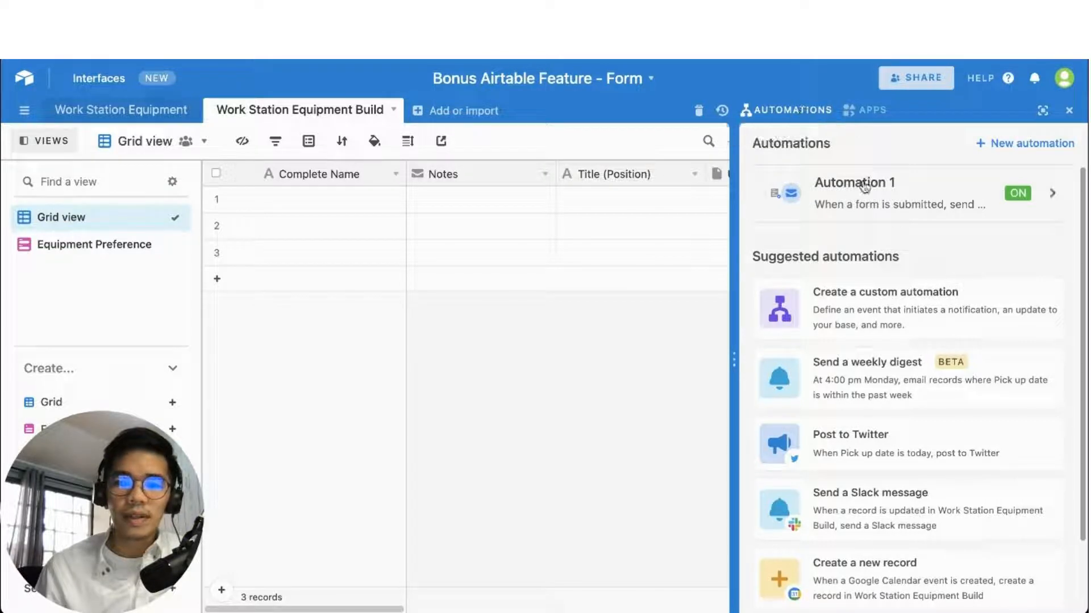
Create a new, empty automation named Automation 2 next to Automation 1
click(1023, 145)
Set Automation 2's trigger to 'When a form is submitted'
click(530, 330)
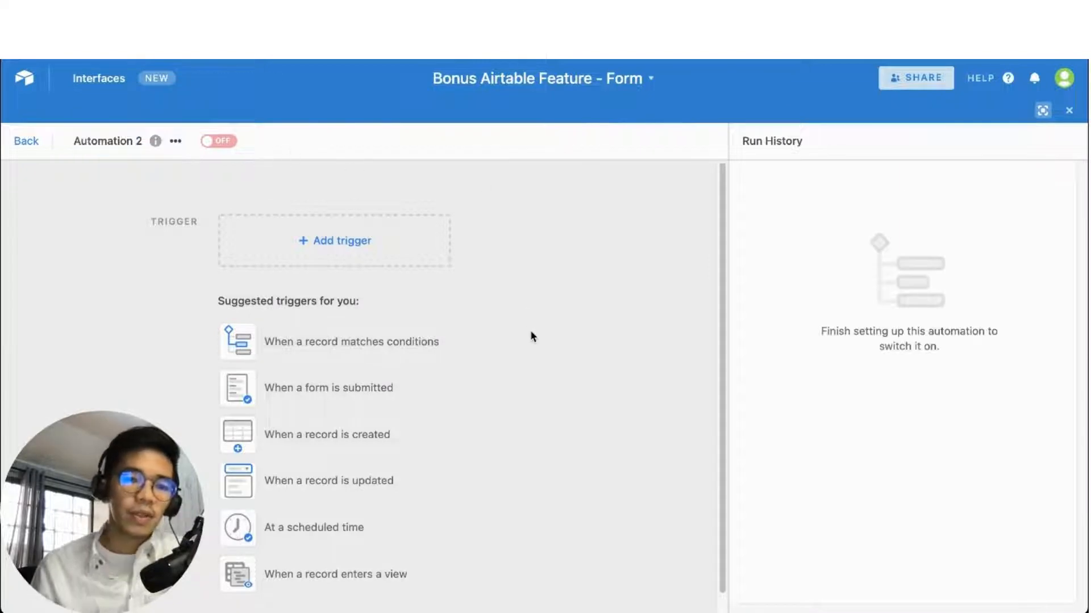
click(366, 245)
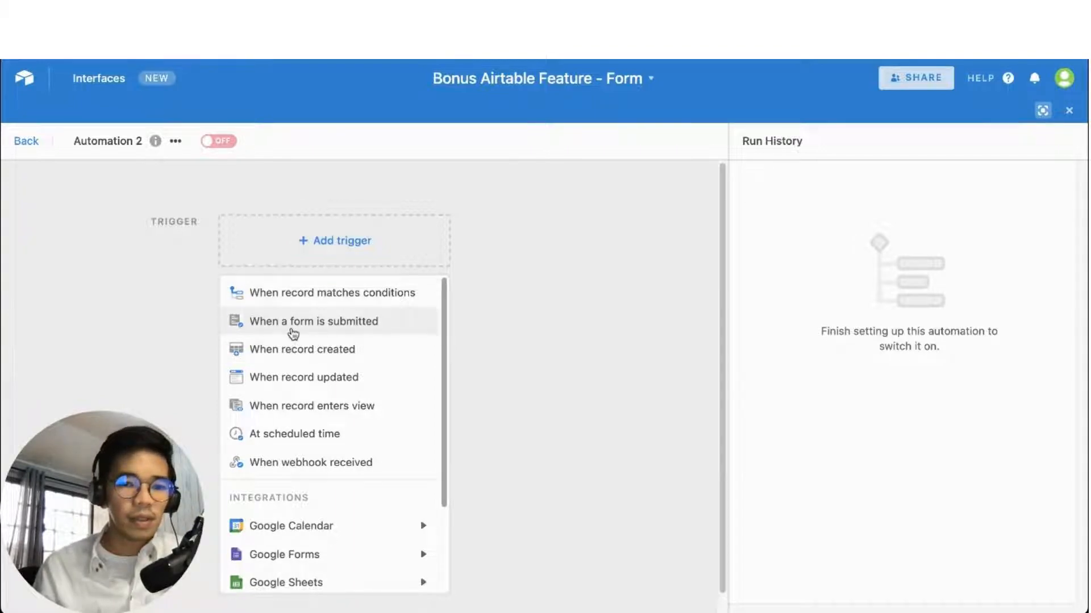
click(364, 332)
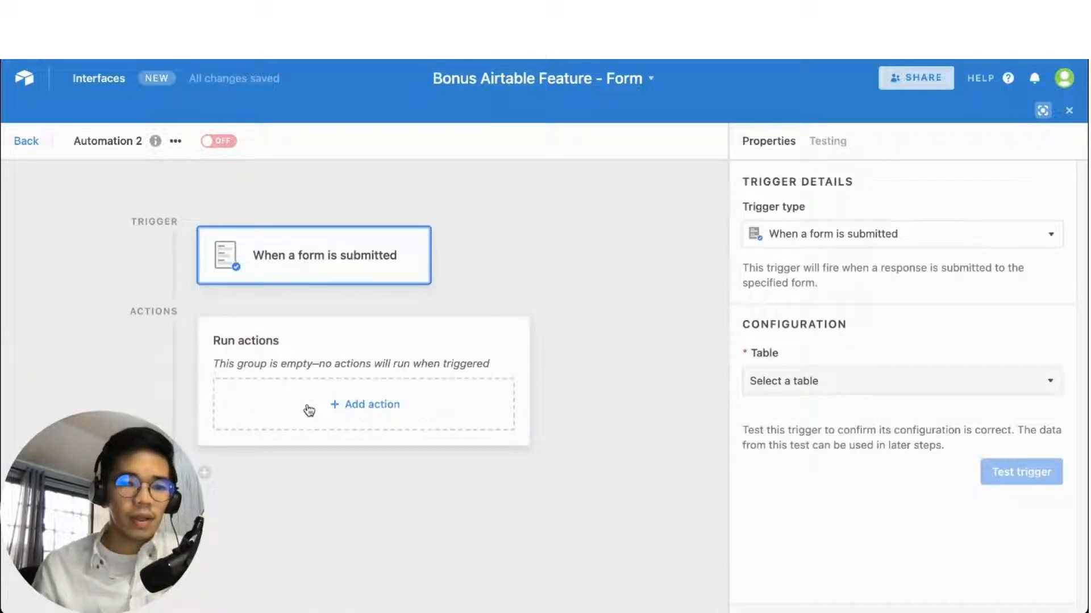
Add a 'Send an email' action after the form trigger, then return to the trigger's settings
click(376, 406)
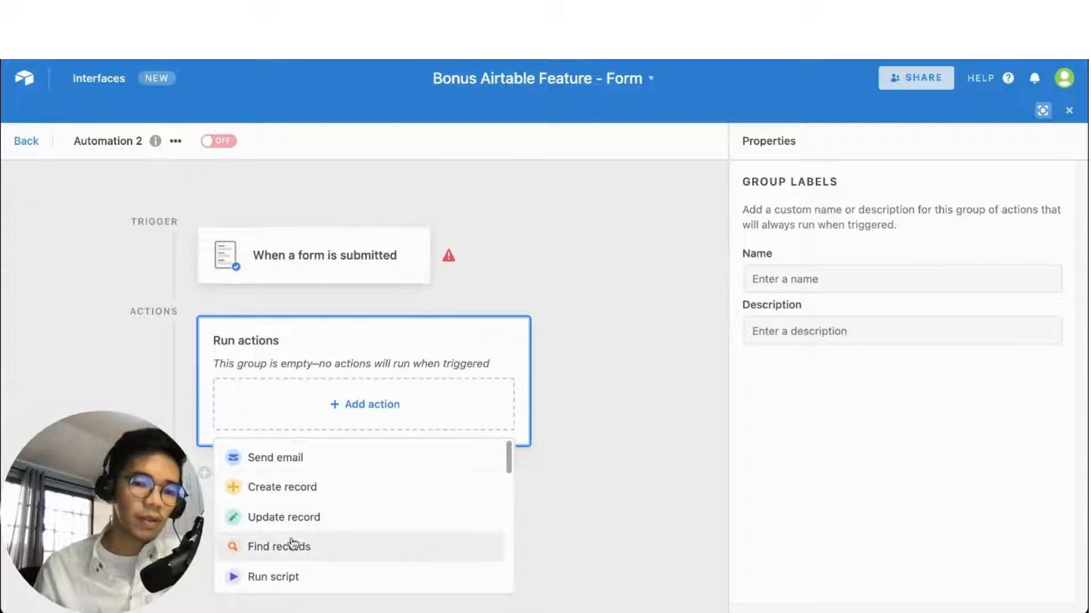
click(321, 470)
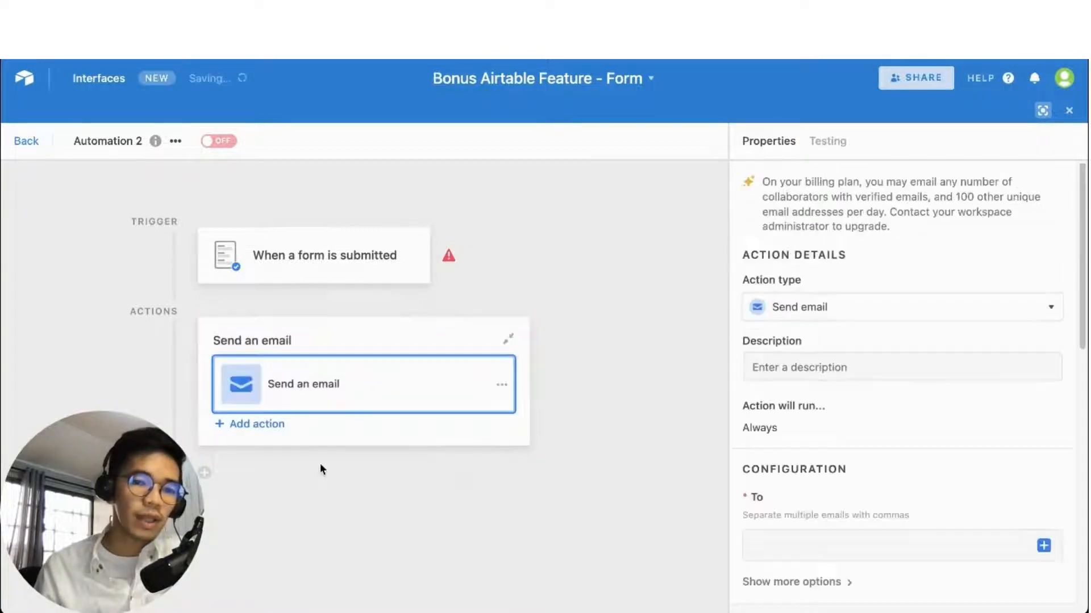
click(608, 423)
click(339, 270)
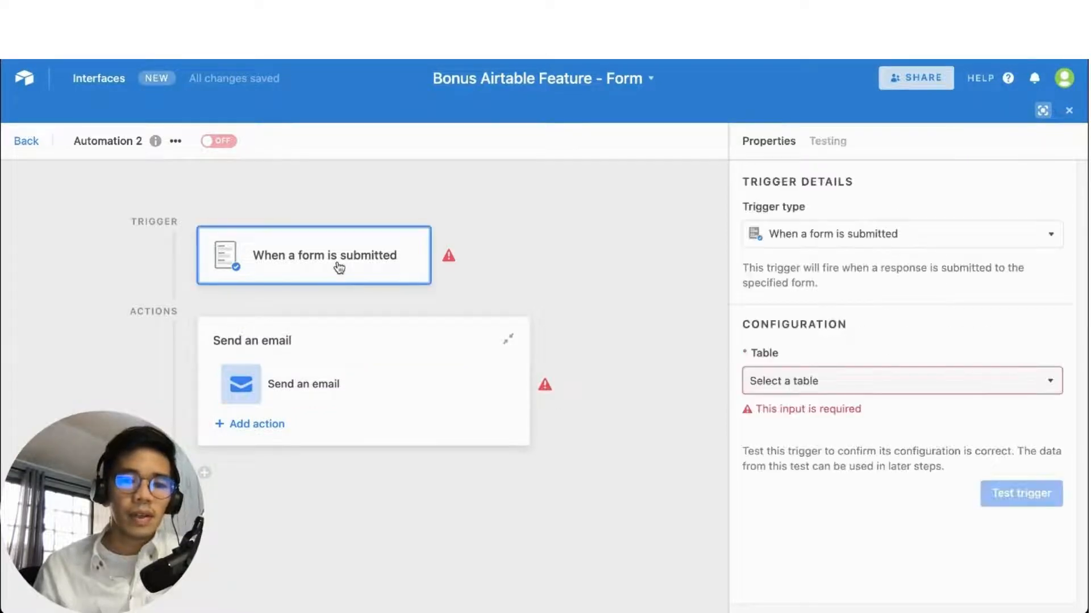
Point the trigger at the Work Station Equipment Build table and its Equipment Preference form
mouse_move(452, 258)
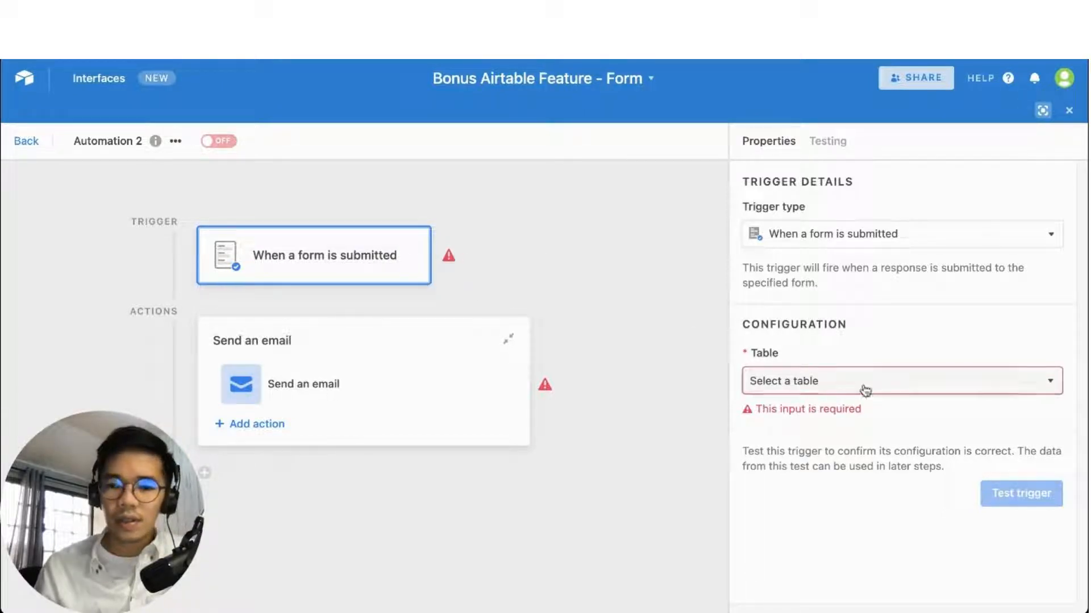
click(898, 386)
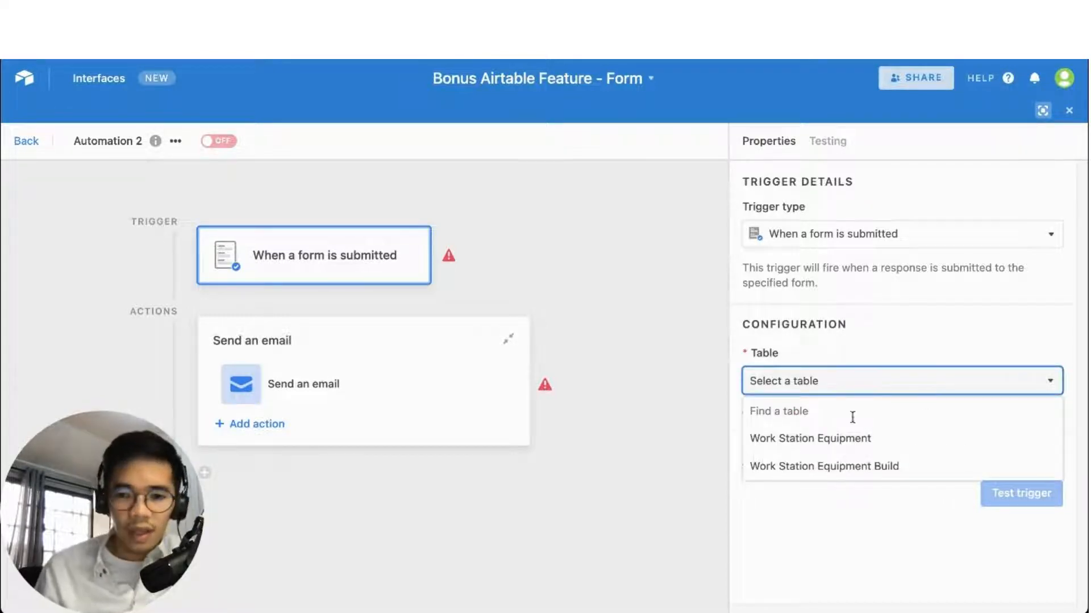
click(859, 471)
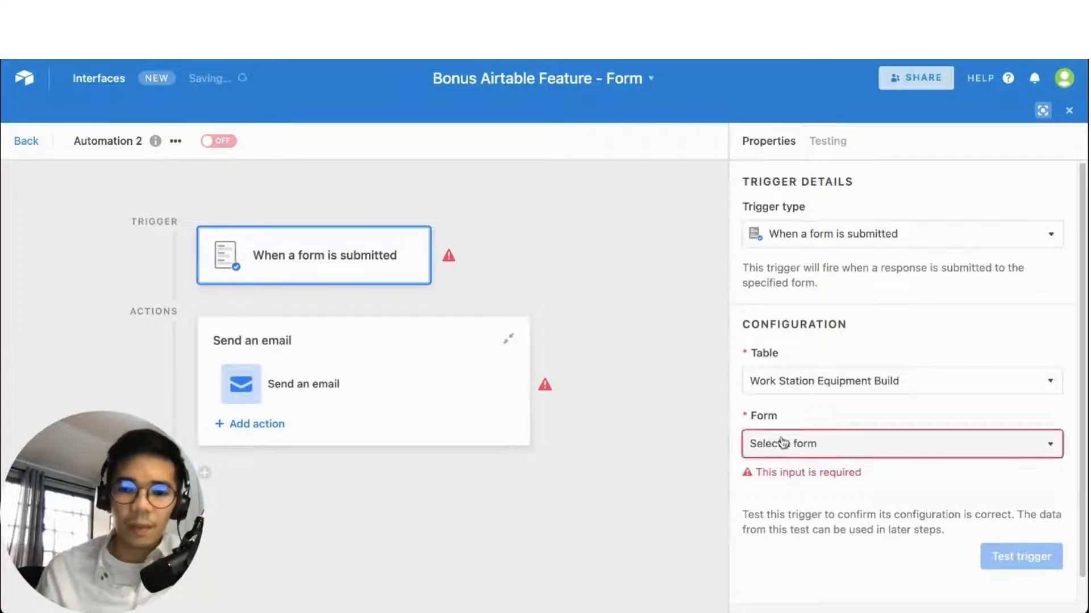
click(873, 448)
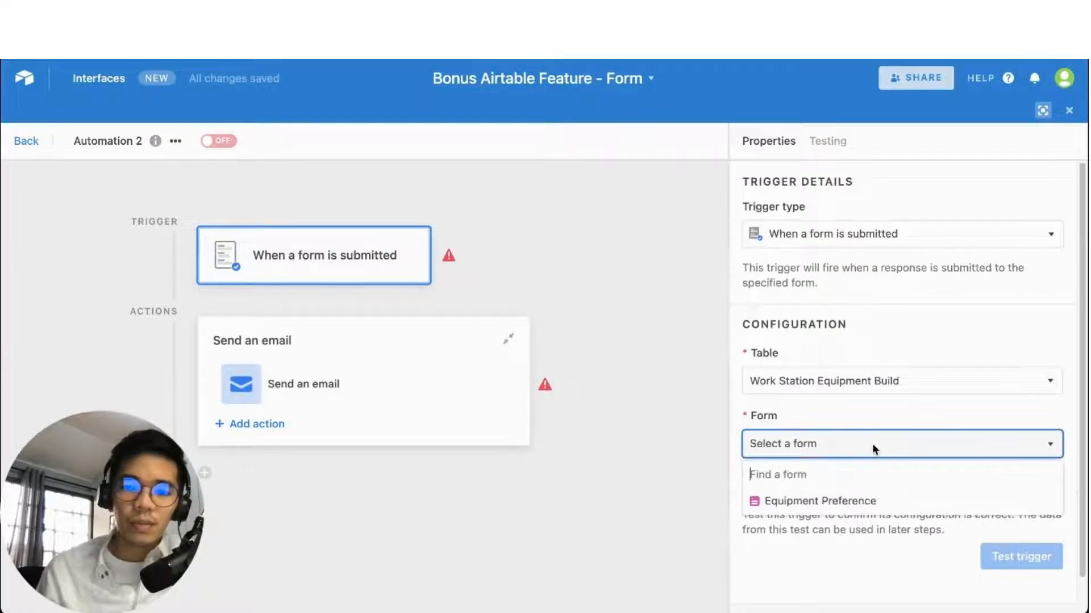
click(848, 505)
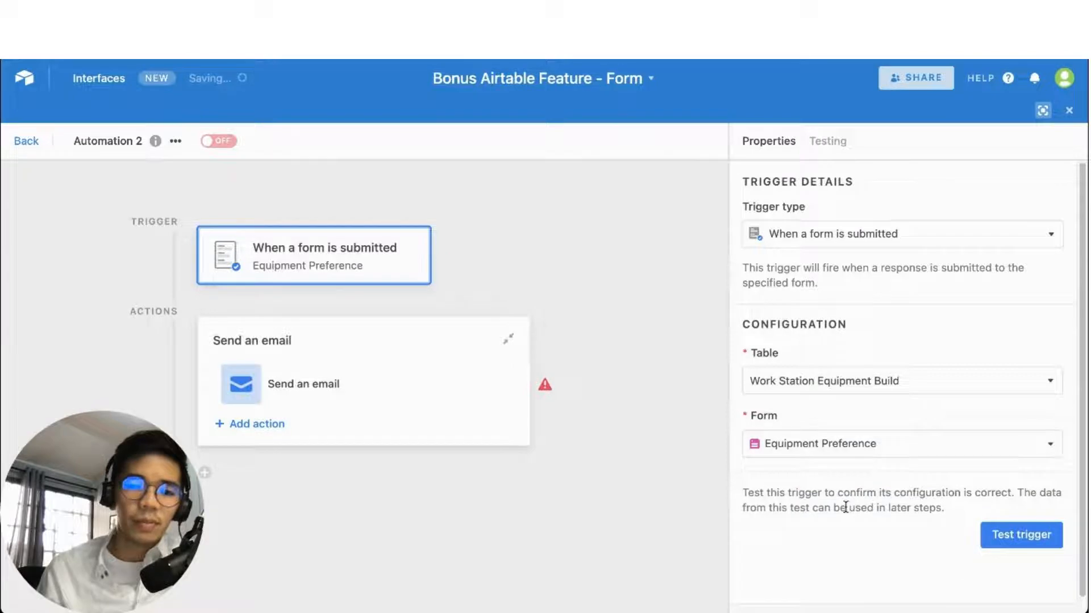
click(419, 367)
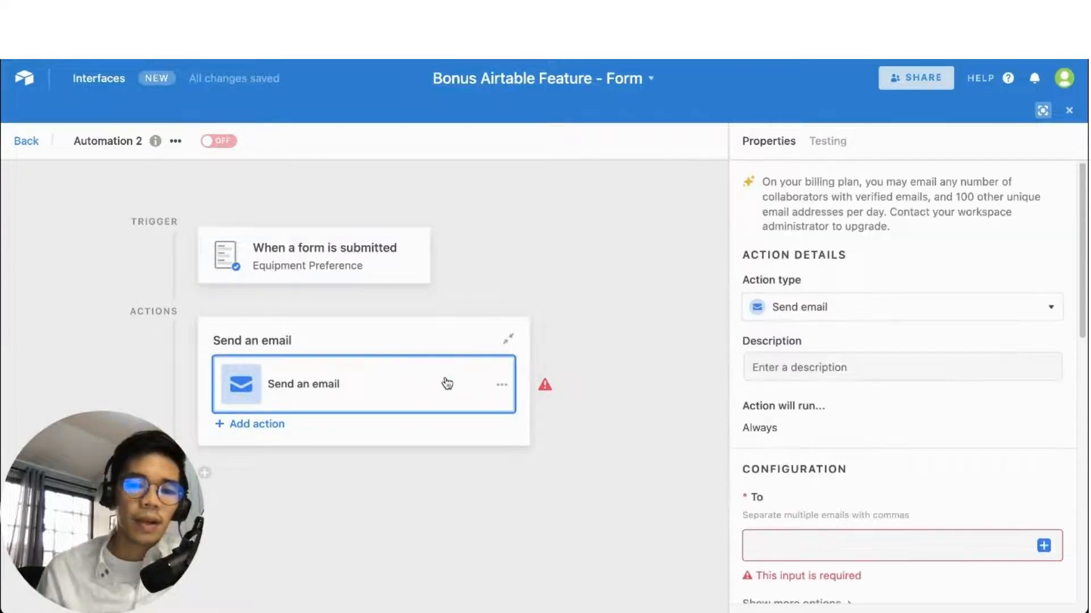
Browse the email action's properties and click into its description field
scroll(927, 478, down, 2)
scroll(884, 445, up, 2)
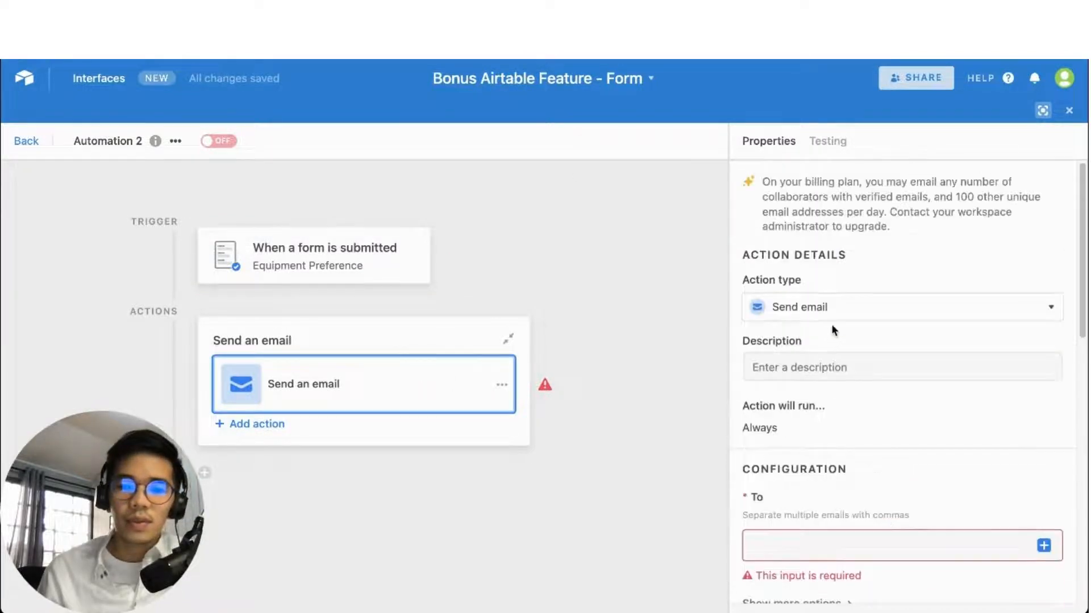
scroll(840, 409, down, 4)
scroll(846, 363, up, 4)
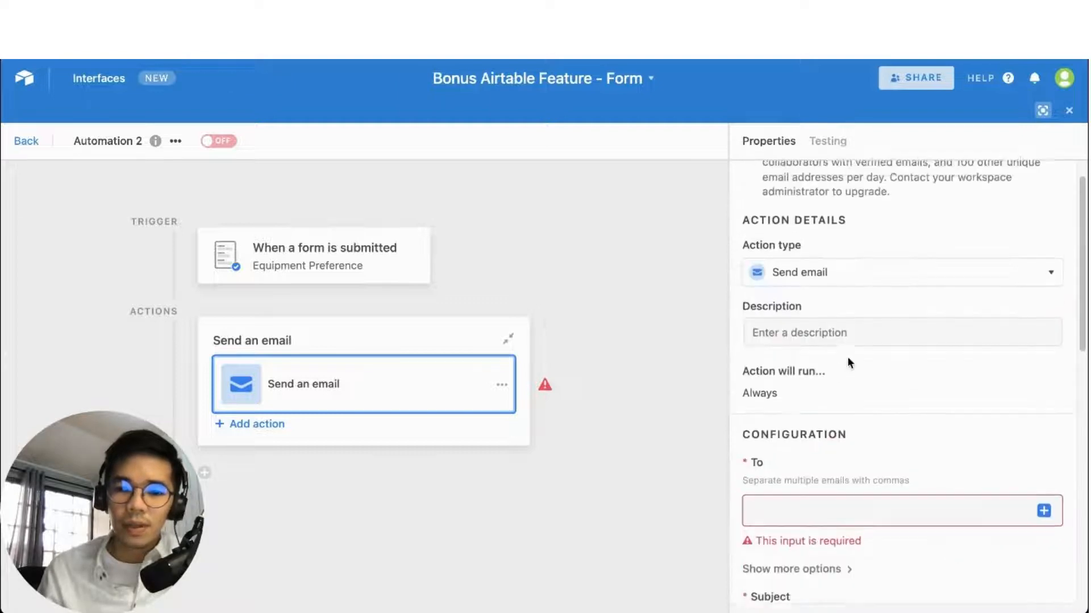
click(816, 348)
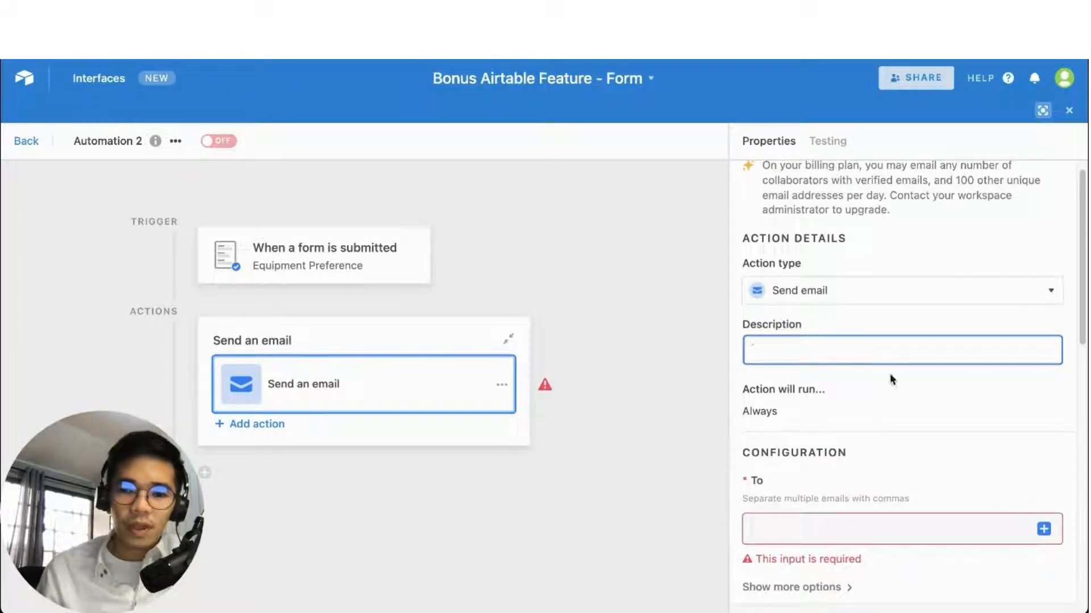
click(926, 384)
click(812, 353)
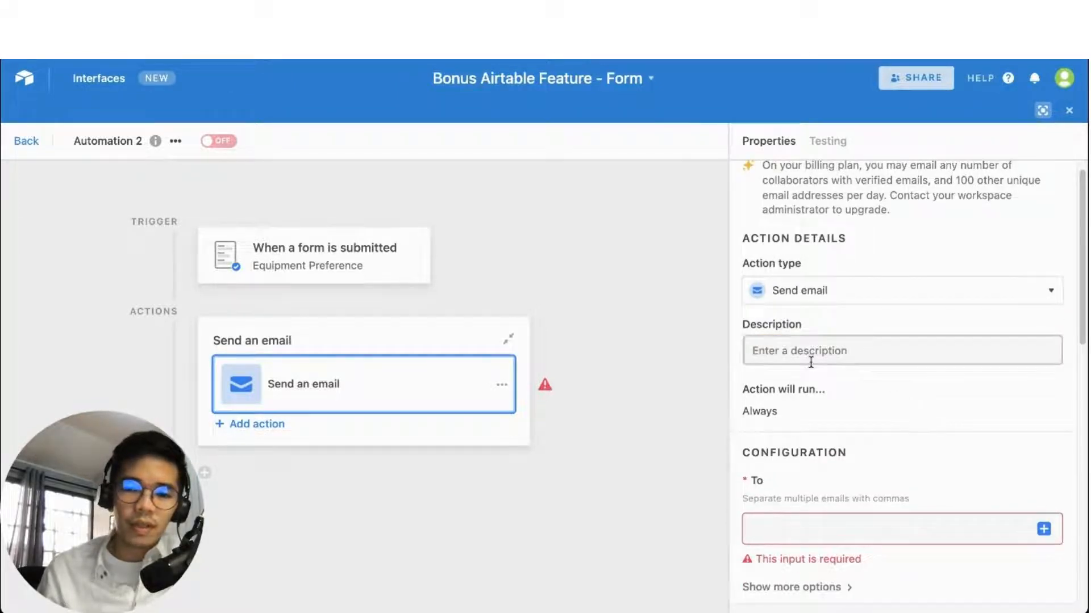
click(894, 381)
Enter the recipient's e-mail address, followed by a comma, in the To field
scroll(959, 341, down, 2)
click(792, 416)
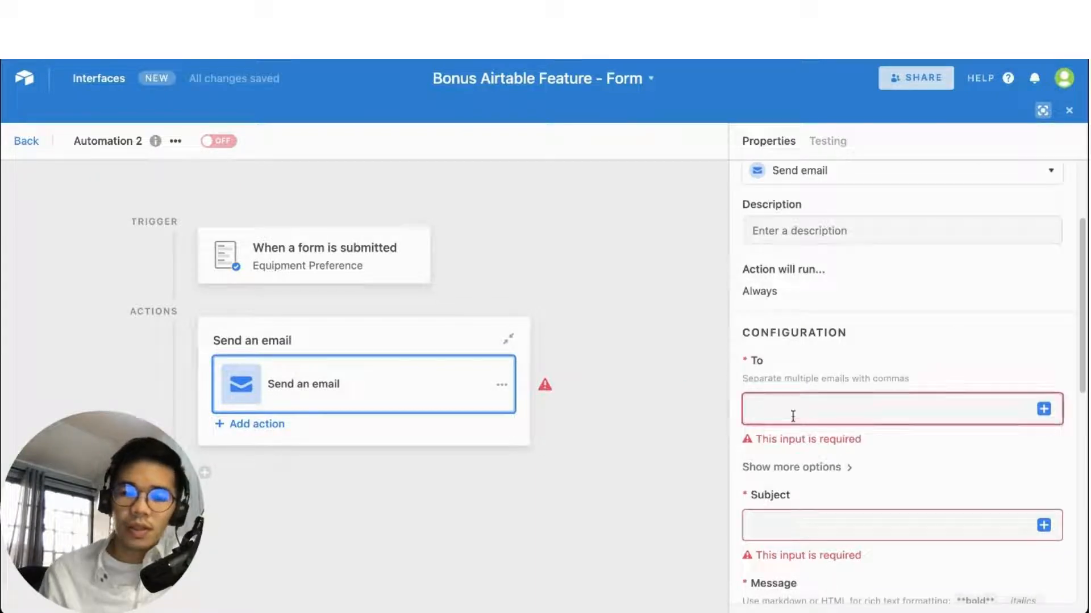
click(892, 408)
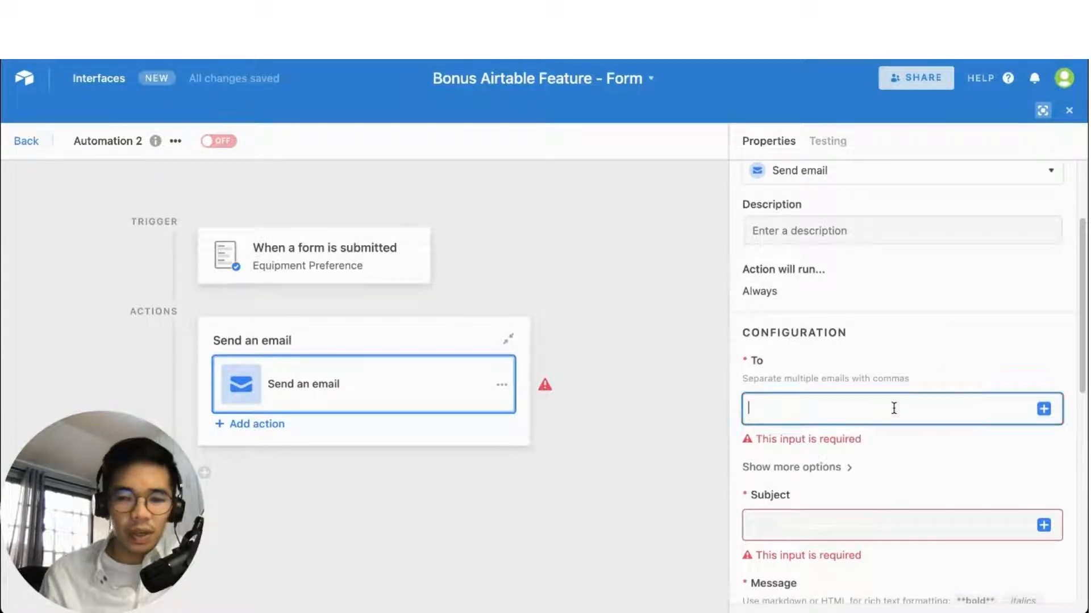
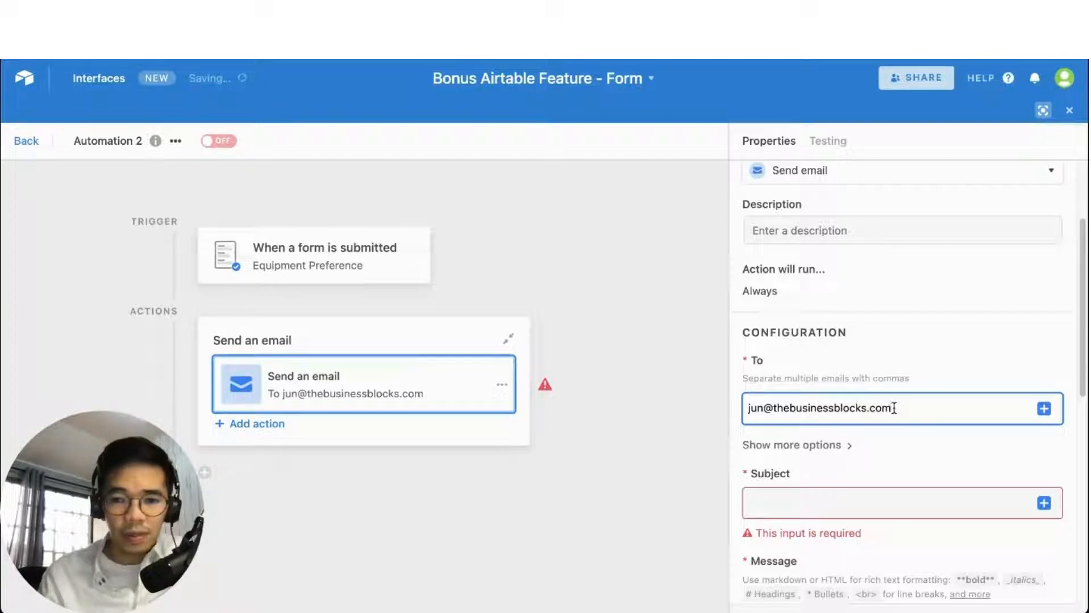
text(,)
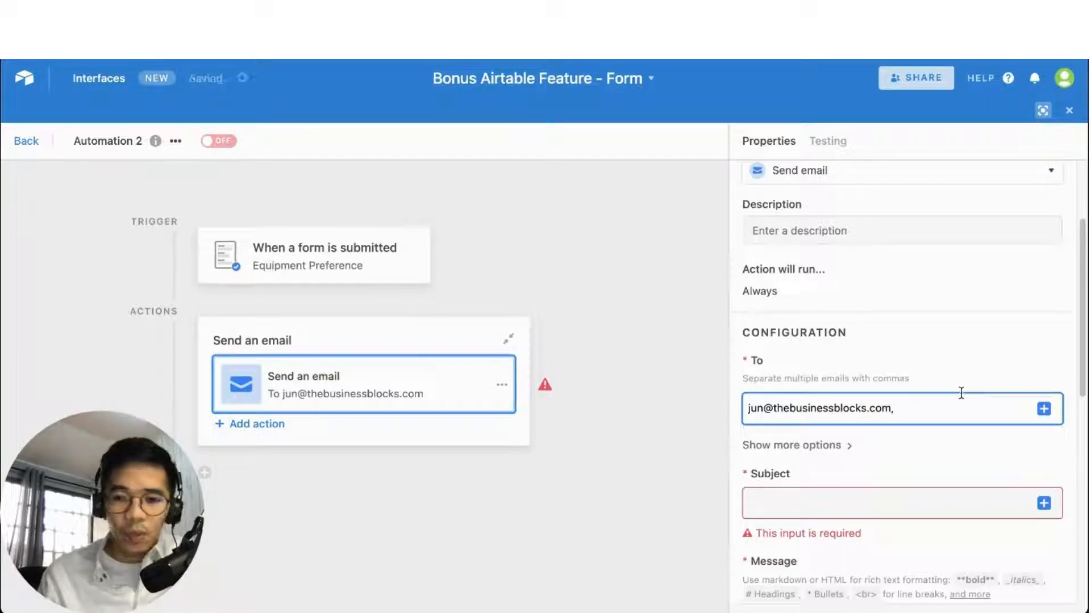
click(1043, 409)
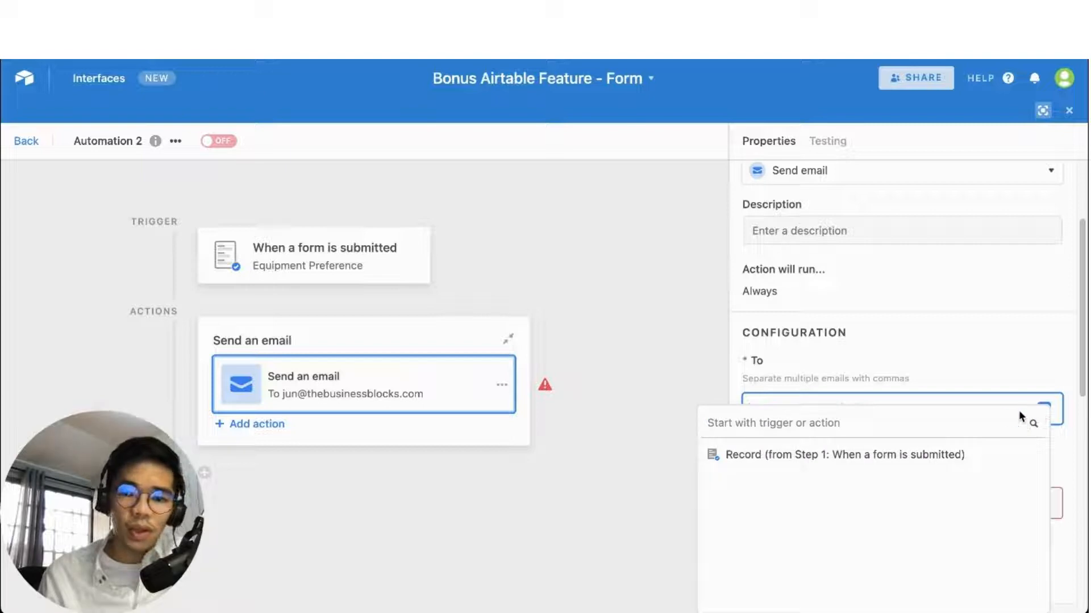
click(1020, 367)
click(1044, 419)
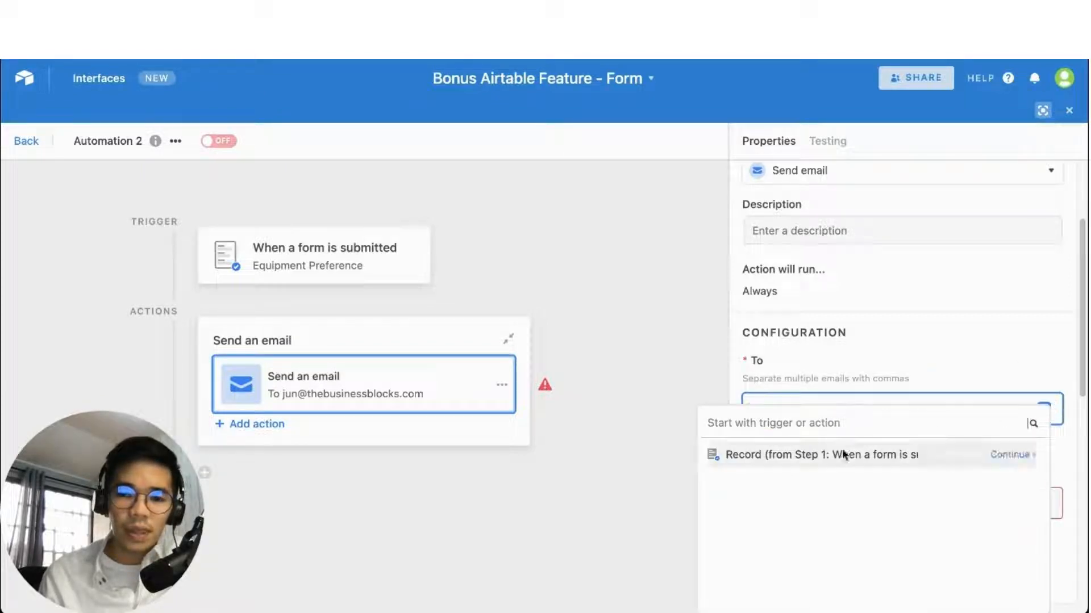
click(1002, 457)
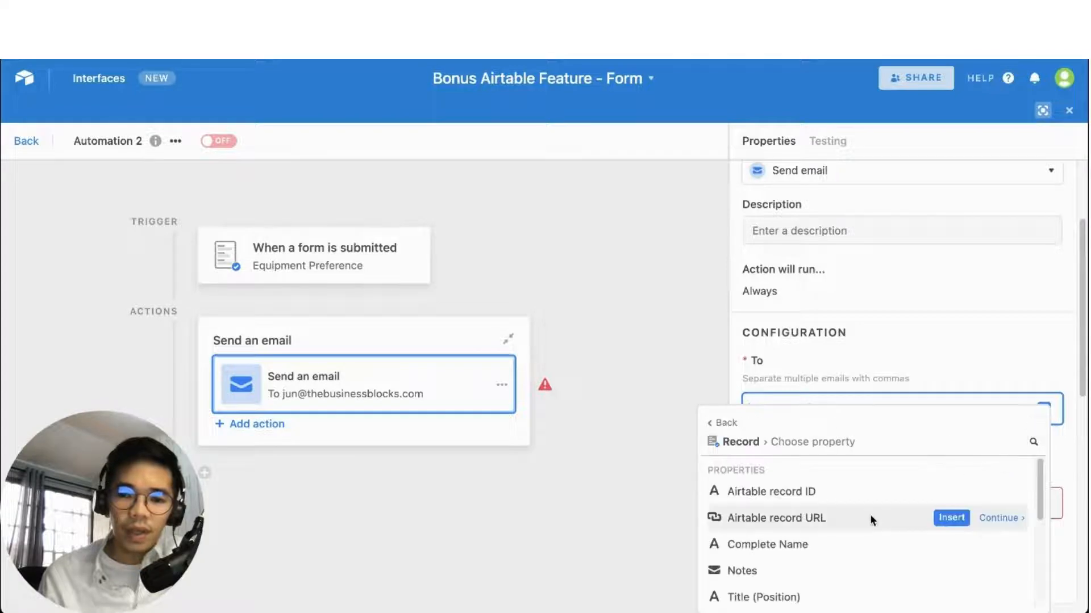
scroll(868, 523, down, 3)
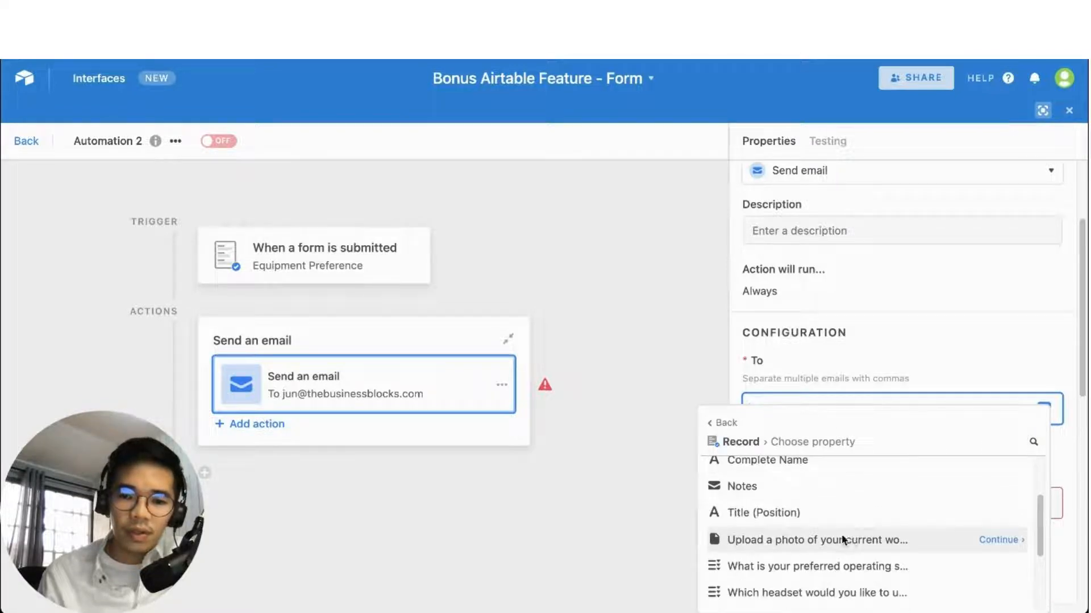
scroll(842, 537, down, 5)
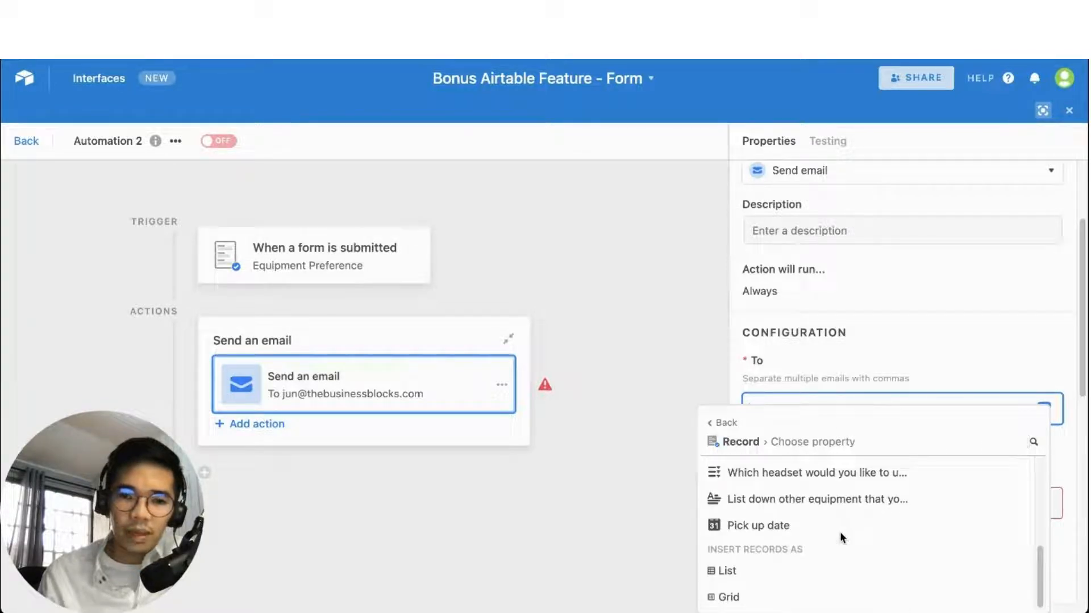
scroll(840, 531, up, 10)
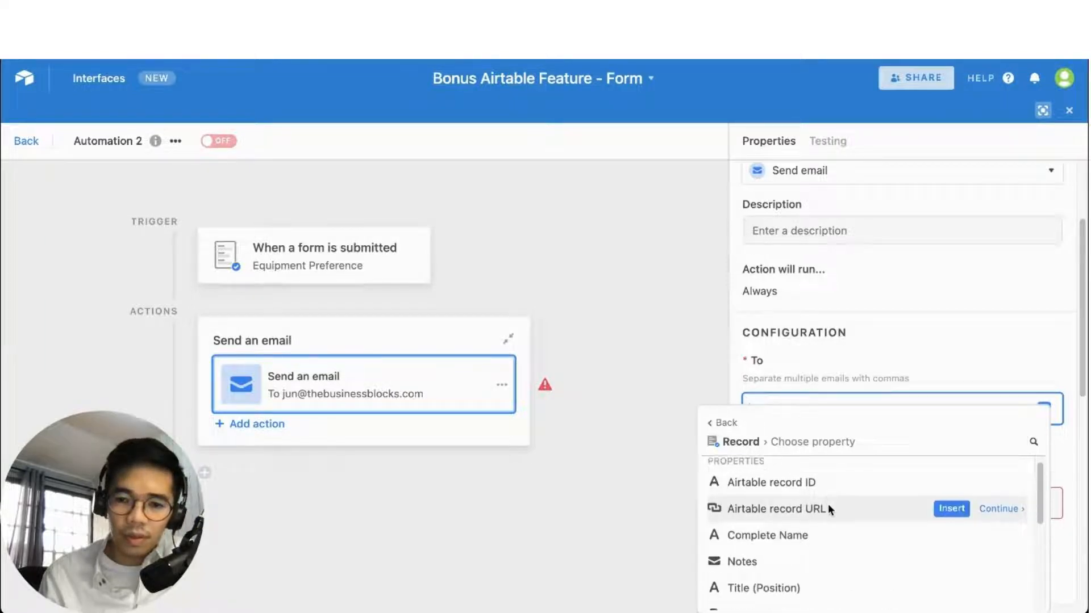
scroll(827, 503, down, 2)
scroll(805, 532, down, 1)
scroll(808, 538, down, 5)
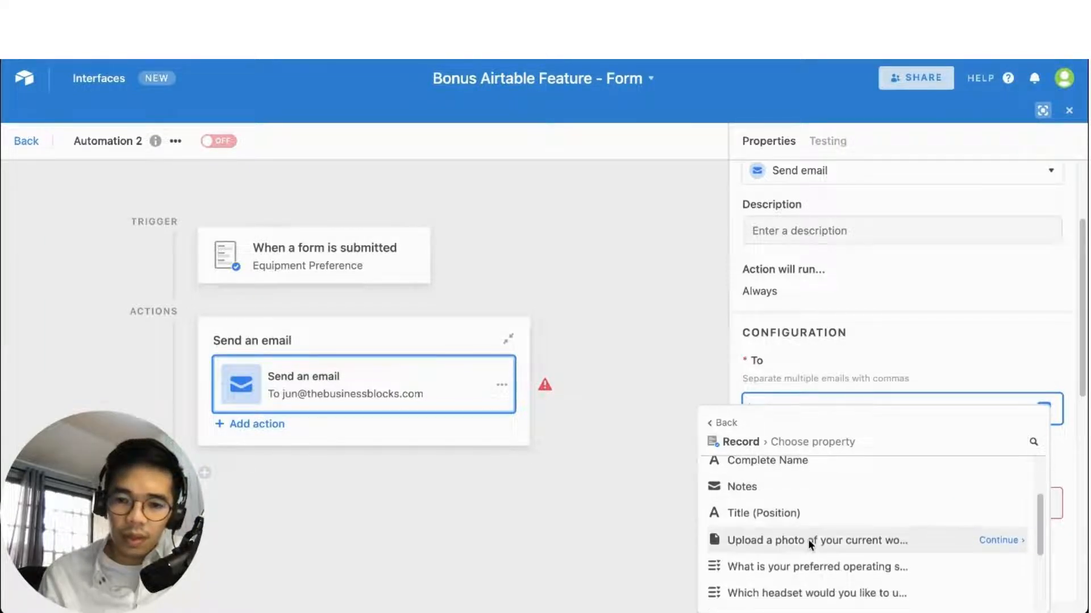
scroll(786, 536, up, 1)
scroll(786, 537, up, 4)
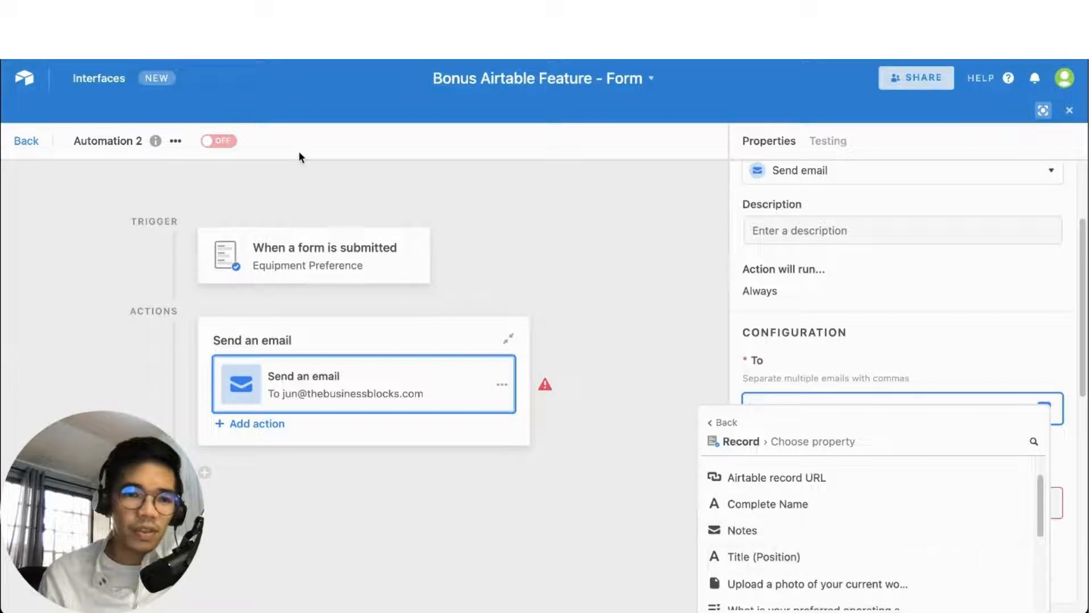
Back in the table, rename the Notes field to 'Email address' and save it
click(563, 209)
click(38, 142)
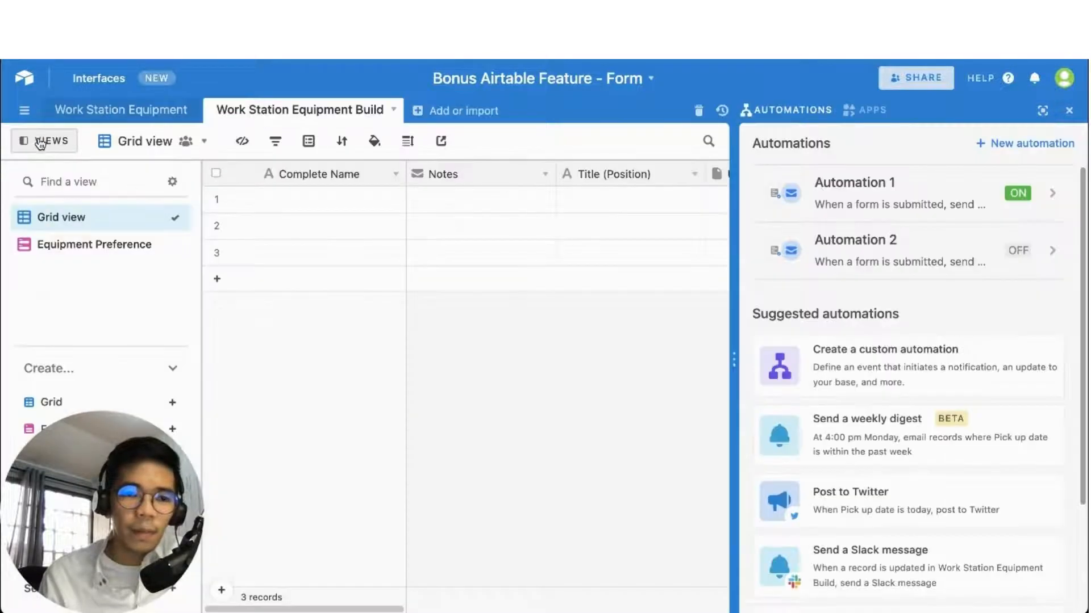
click(500, 170)
click(545, 174)
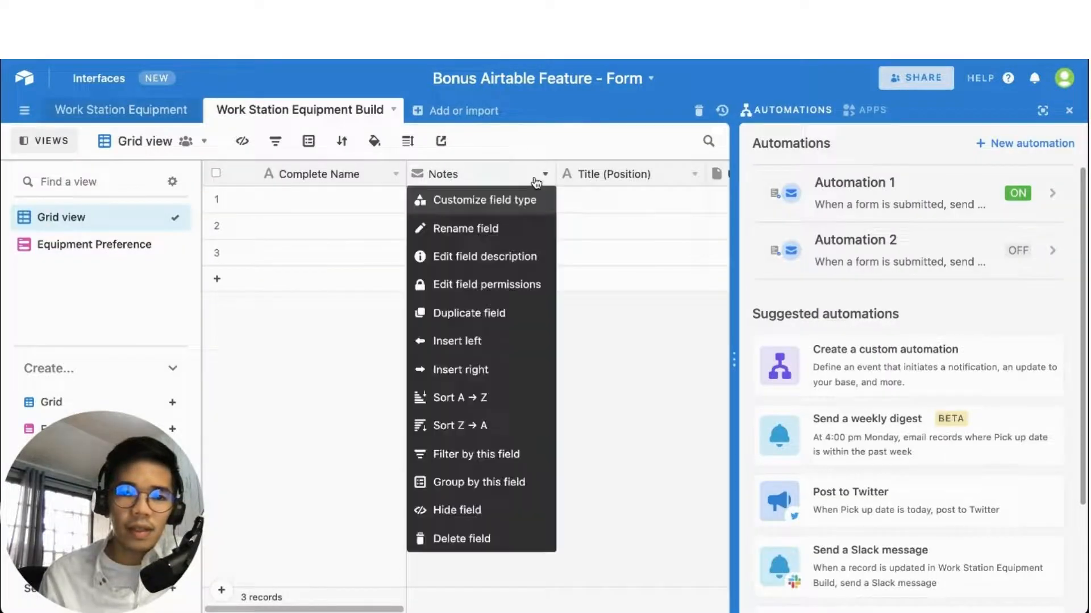
click(490, 197)
double_click(513, 217)
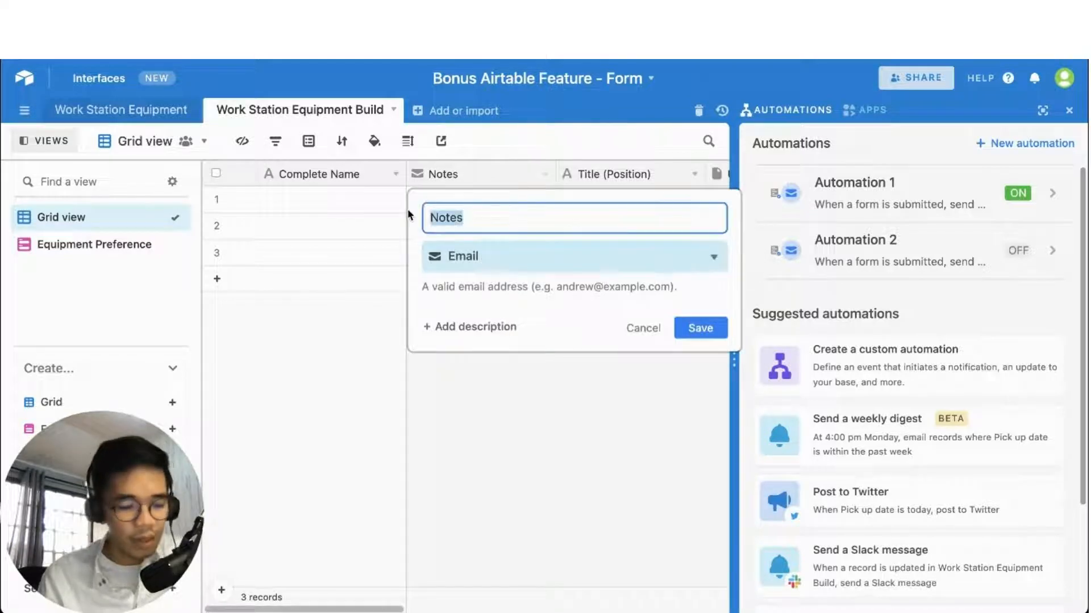
text(Email address)
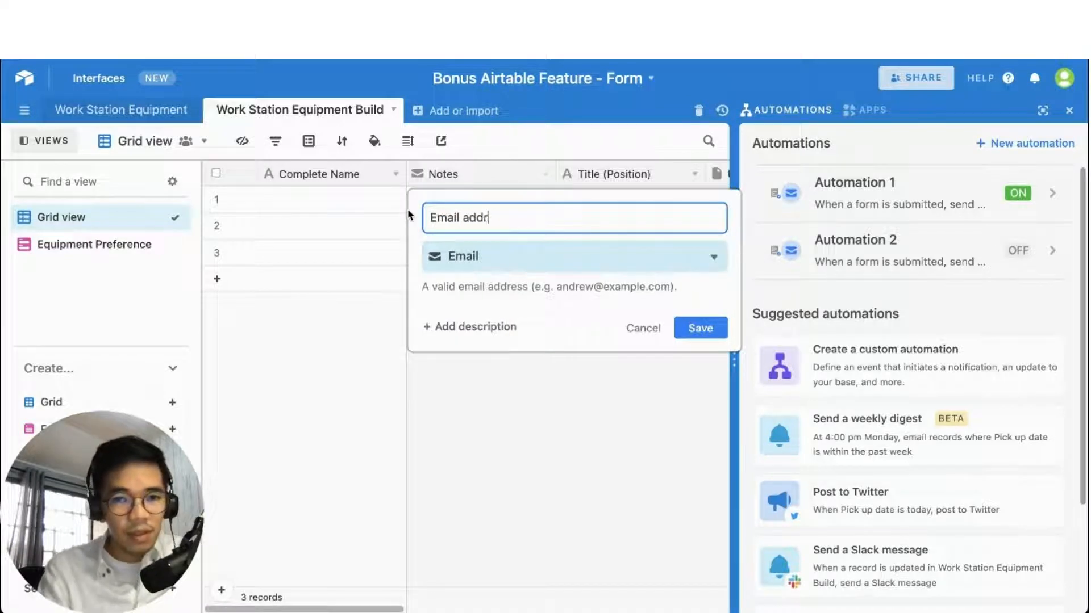
click(702, 329)
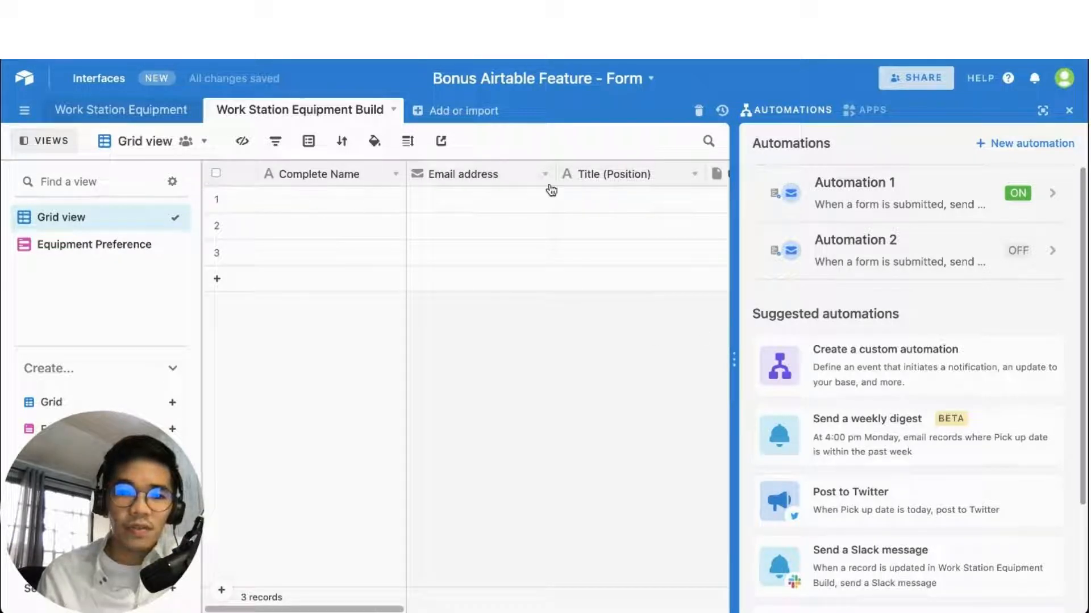
In Automation 2's email action, add the form record's Email address as a second recipient
click(938, 247)
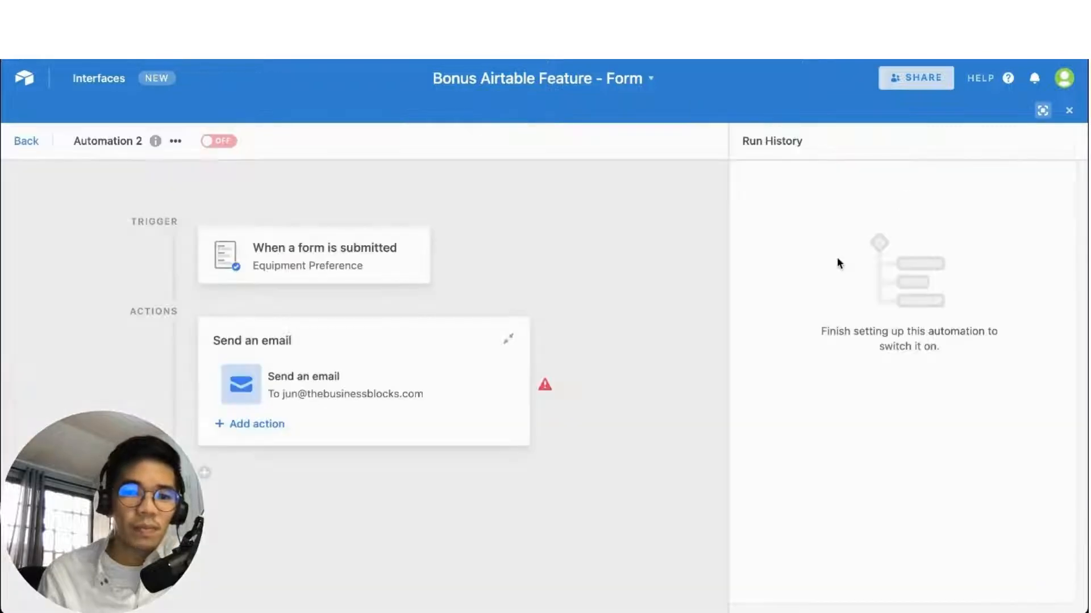
click(417, 395)
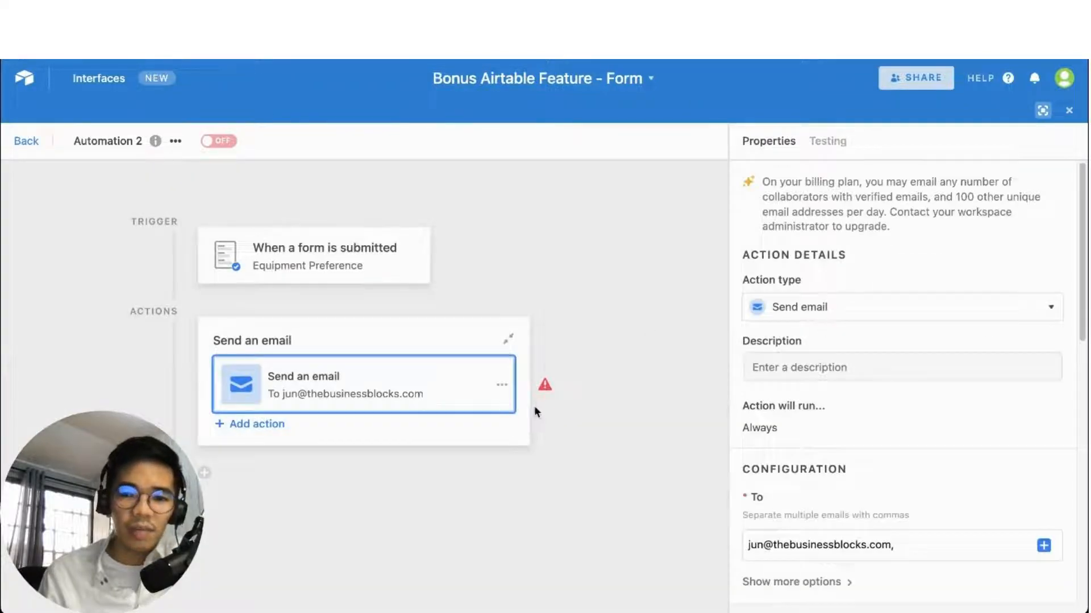
scroll(870, 471, down, 4)
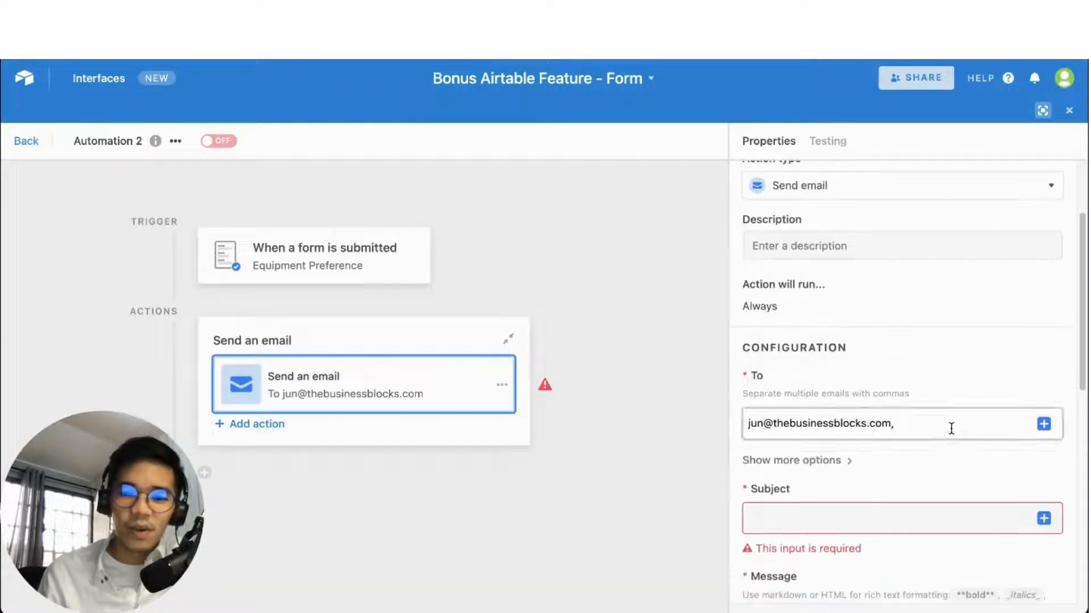
click(937, 399)
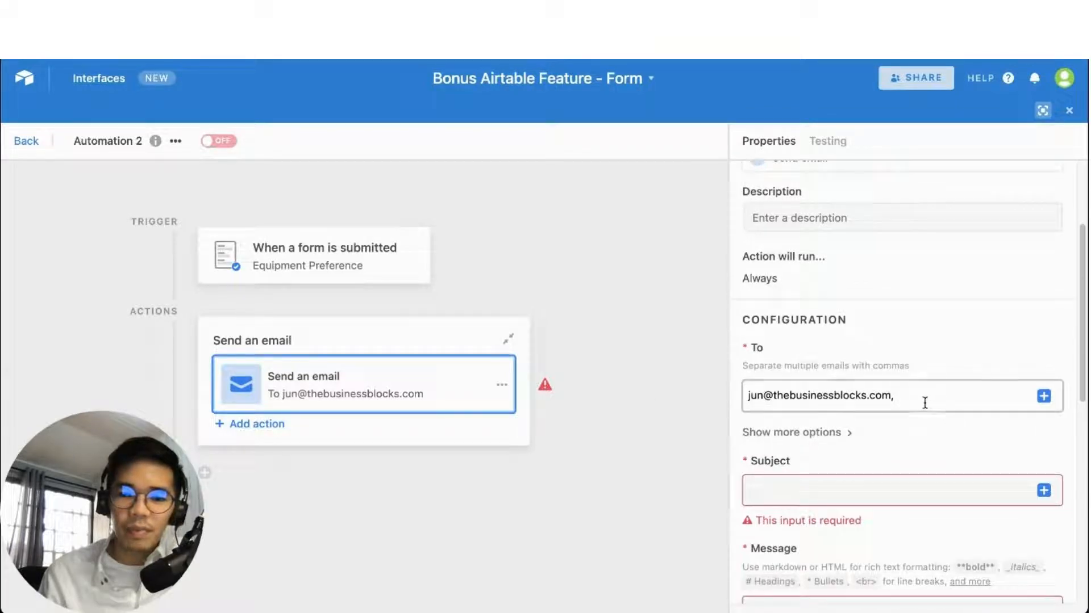
click(1049, 397)
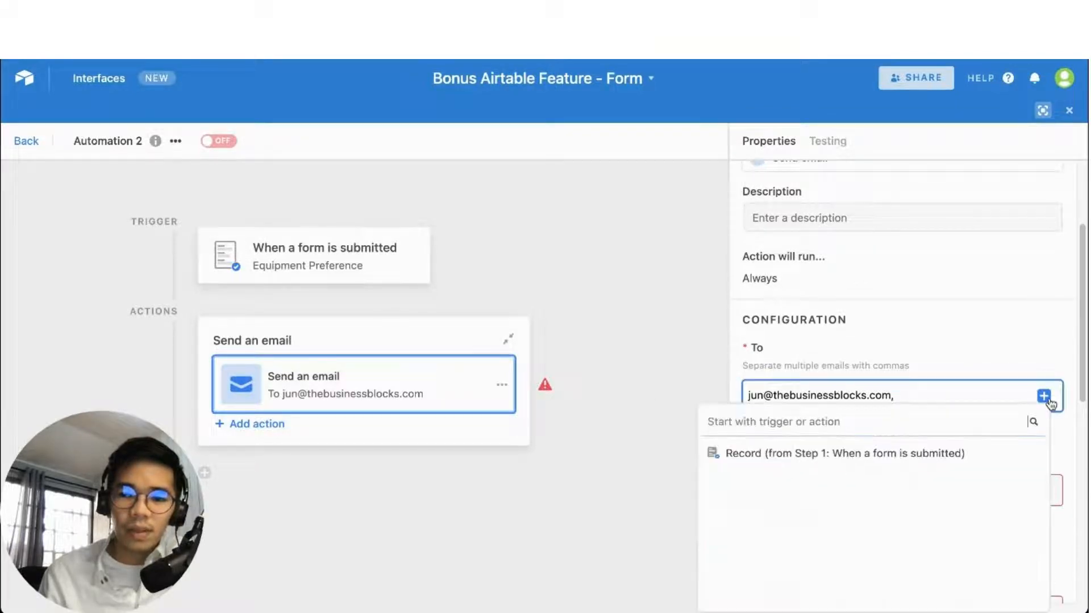
click(1018, 456)
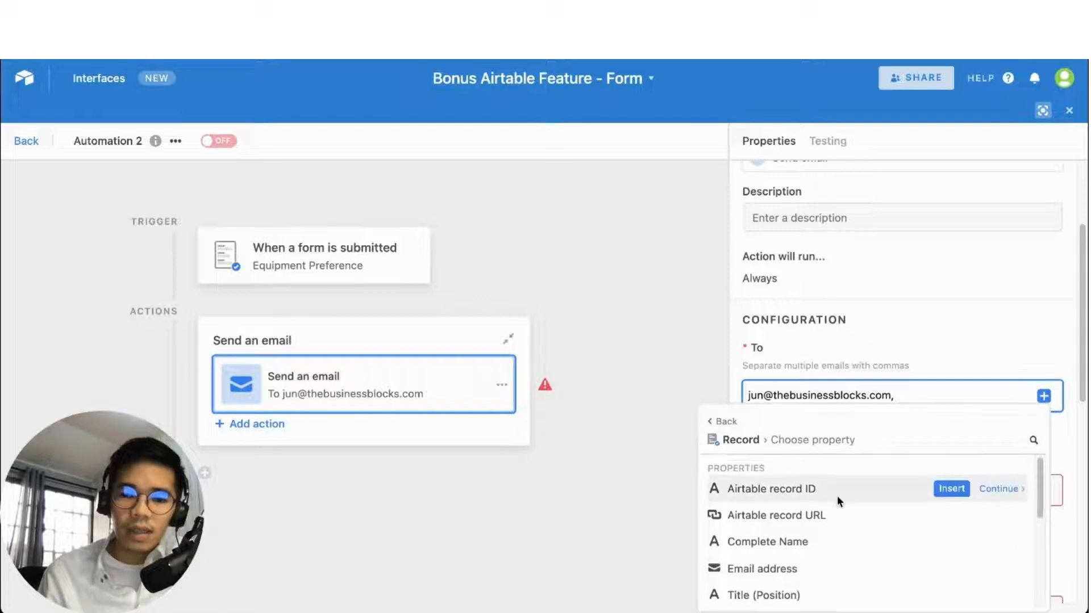
click(950, 563)
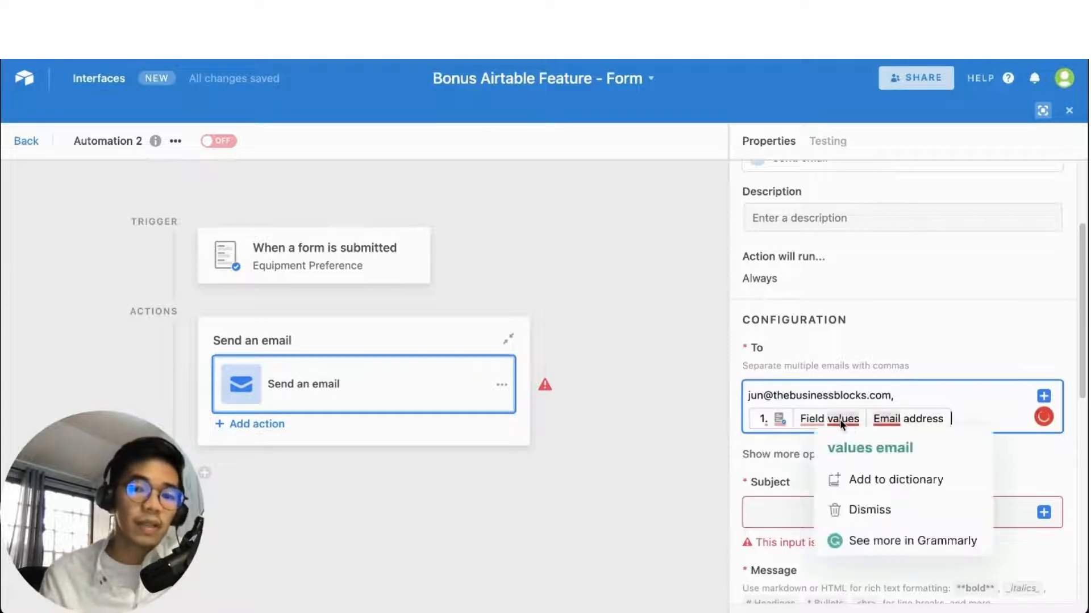
click(945, 343)
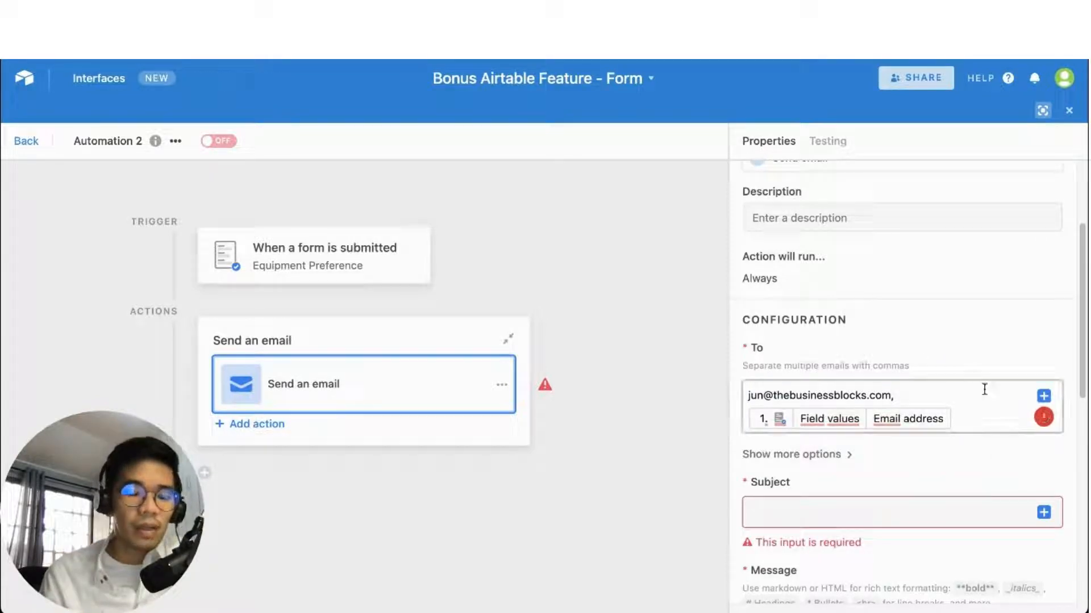
Set the email subject to 'Your Equipment Preference'
scroll(943, 448, down, 1)
scroll(945, 442, down, 3)
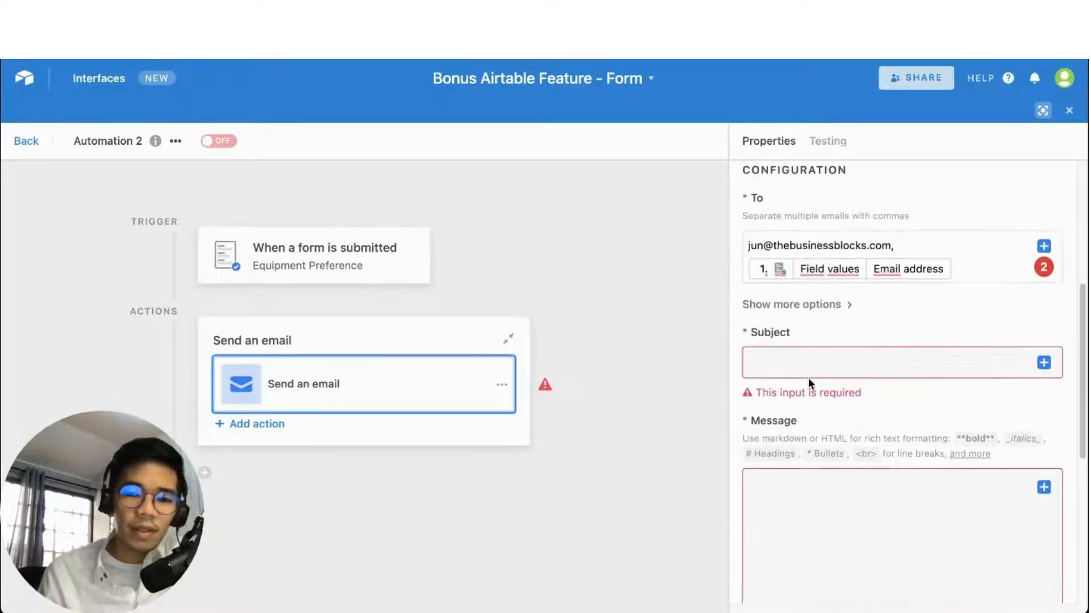
click(830, 366)
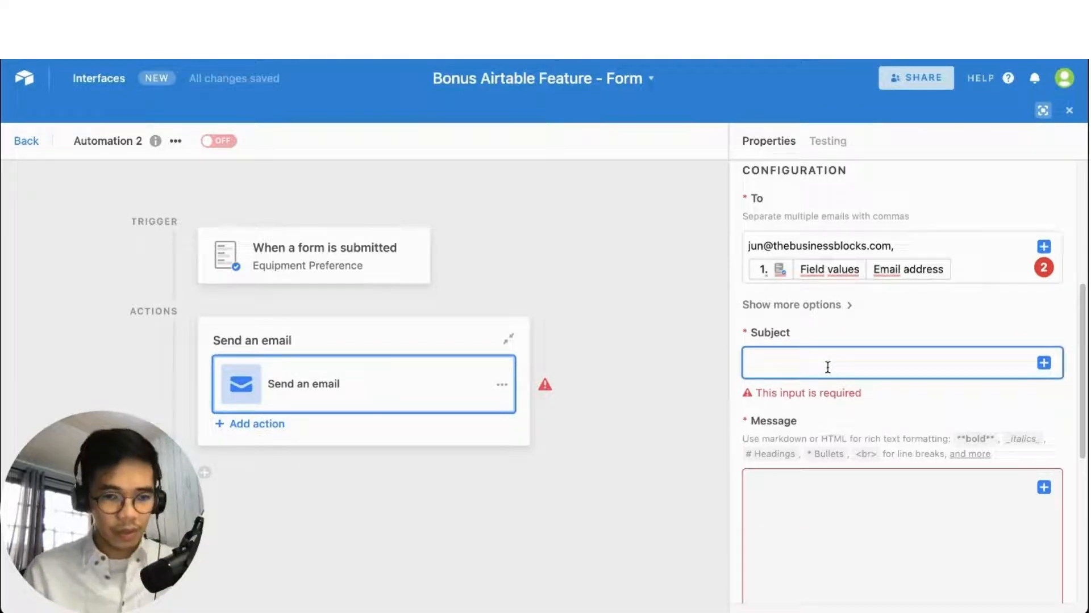
text(Your)
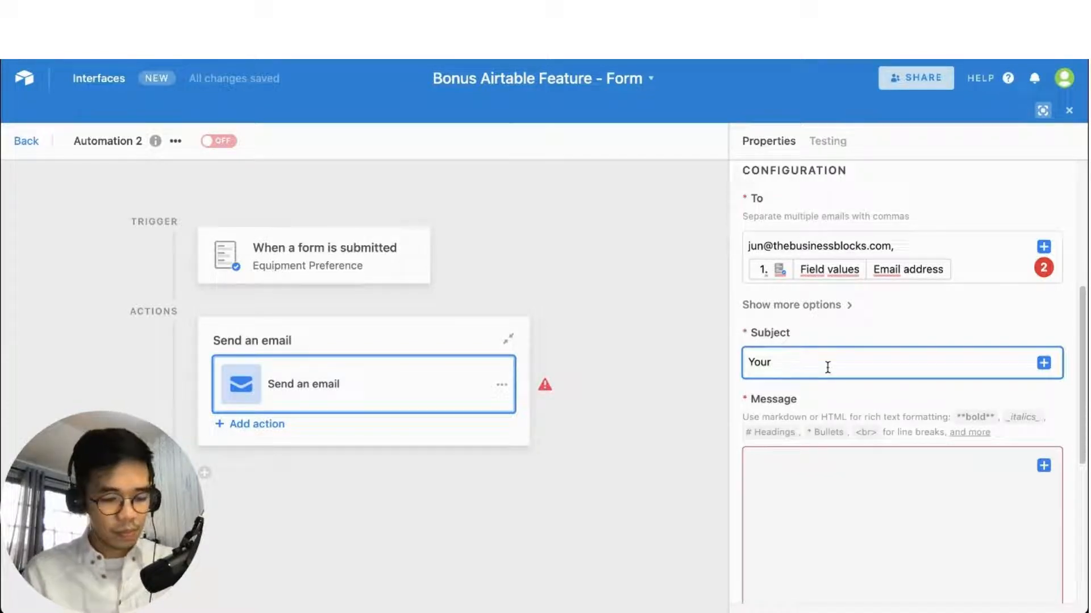
text( Equipmen)
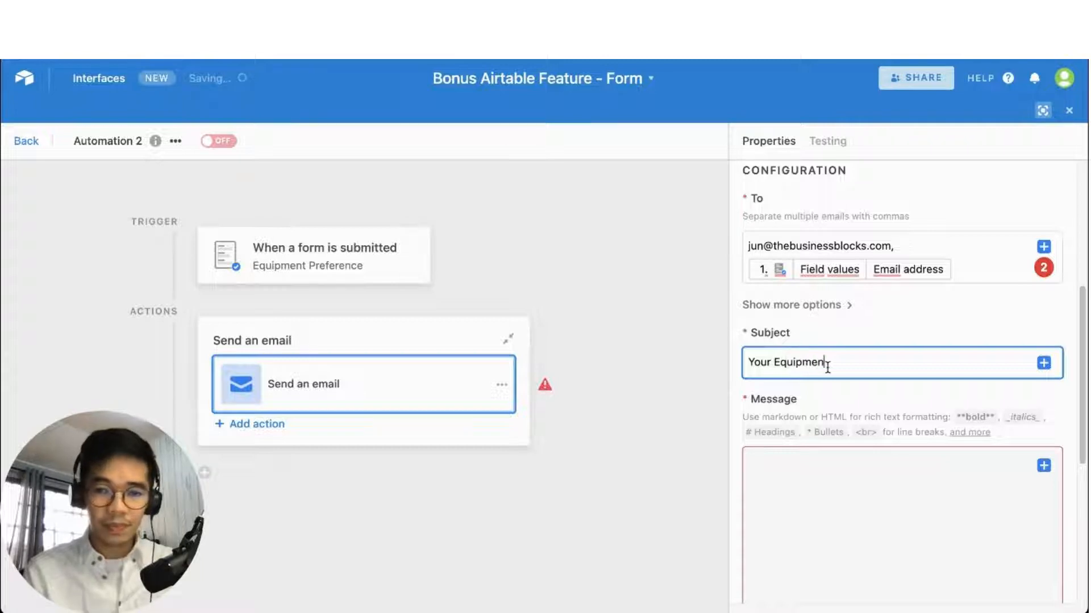
text(t Preference)
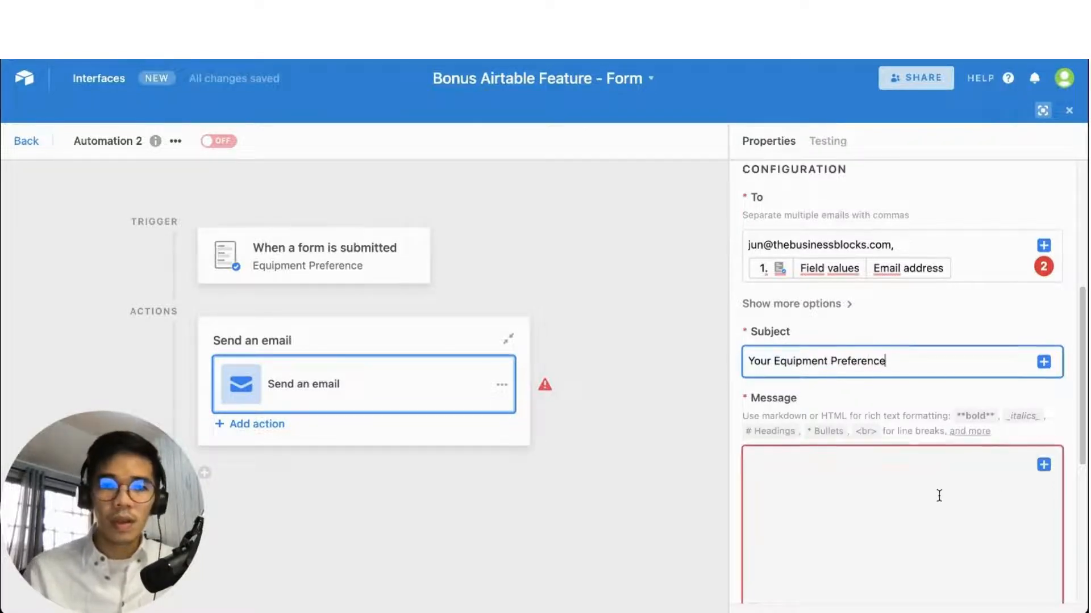
Start the email message with the greeting 'Hi,'
scroll(938, 497, down, 5)
click(863, 361)
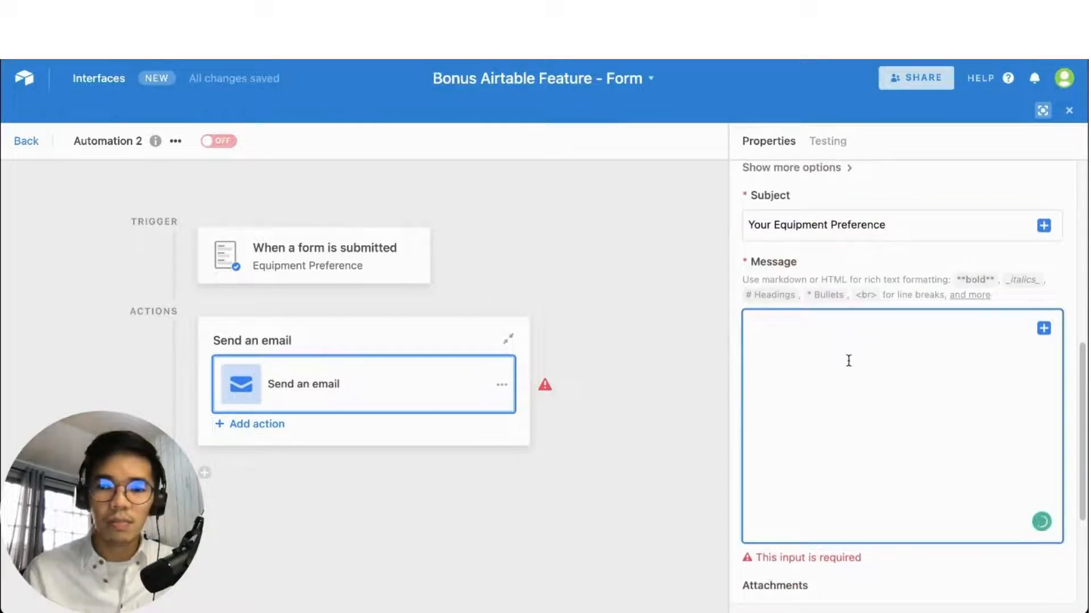
text(Hi,)
key(BackSpace)
key(BackSpace)
key(BackSpace)
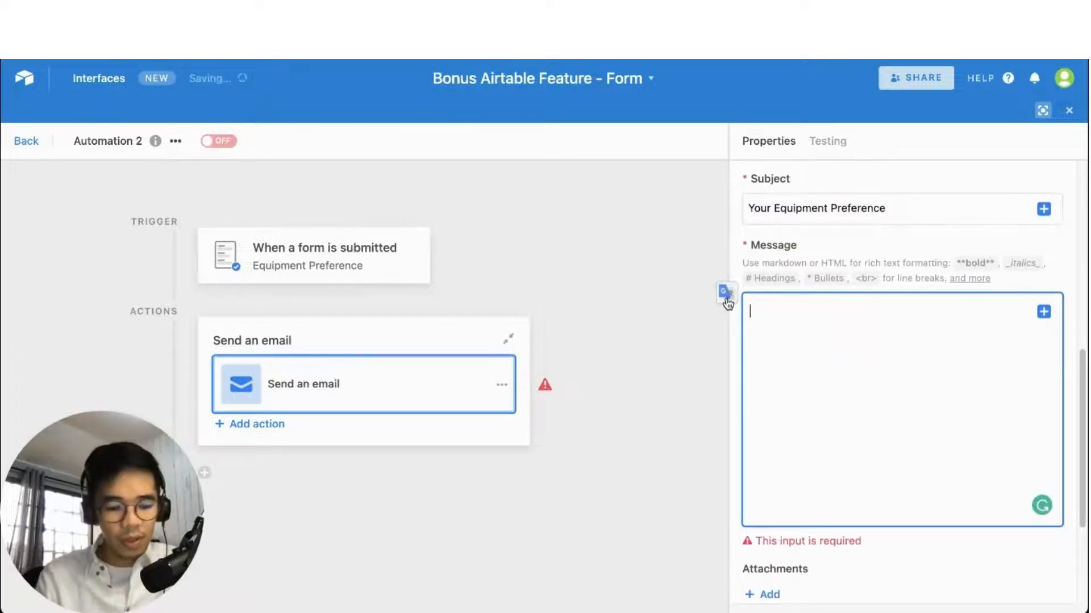
text(Hi,)
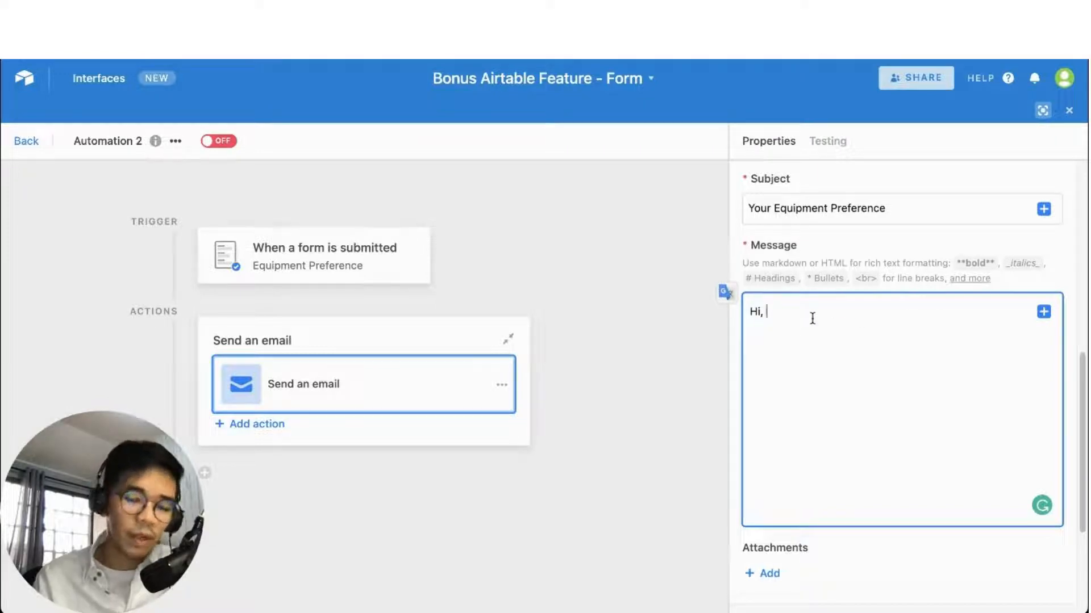
Insert the submitter's Complete Name after 'Hi,' in the message
click(1043, 314)
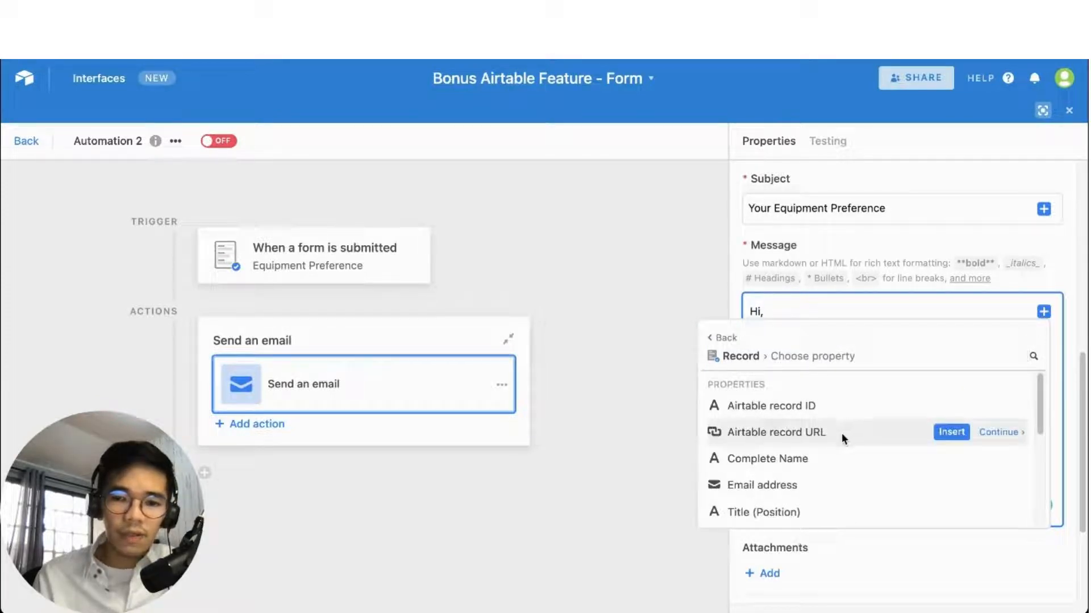
scroll(841, 433, down, 1)
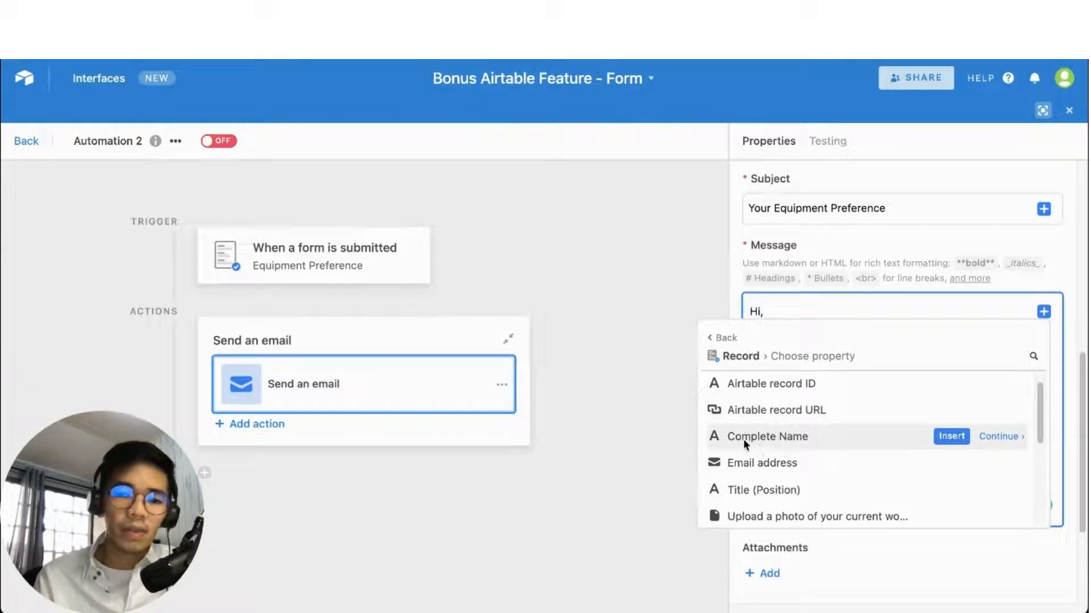
click(951, 437)
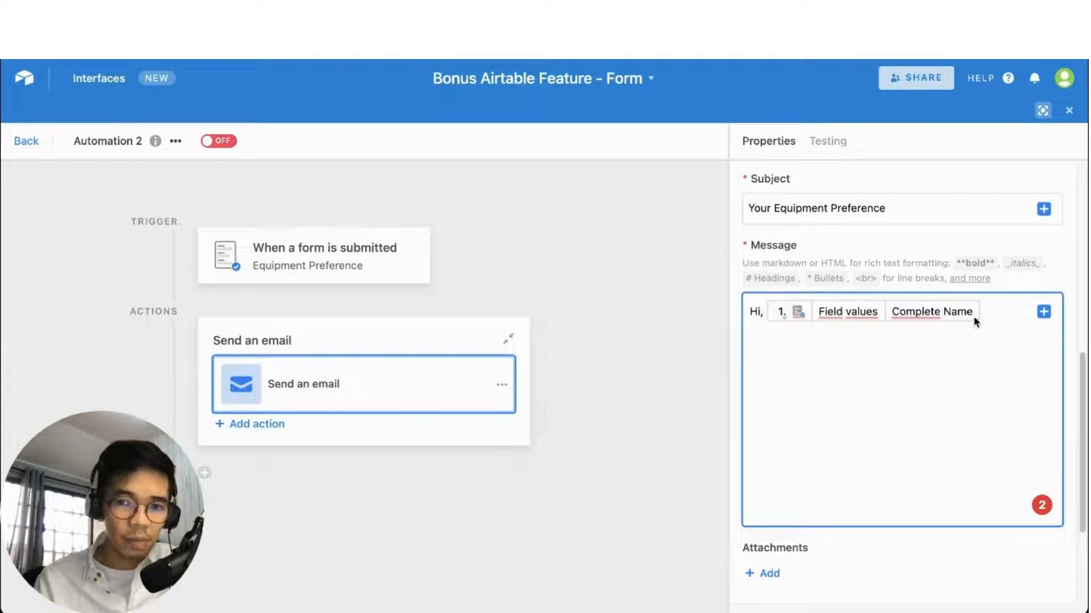
Add '!' after the name and a 'Thank you for submitting!' line below
mouse_move(927, 314)
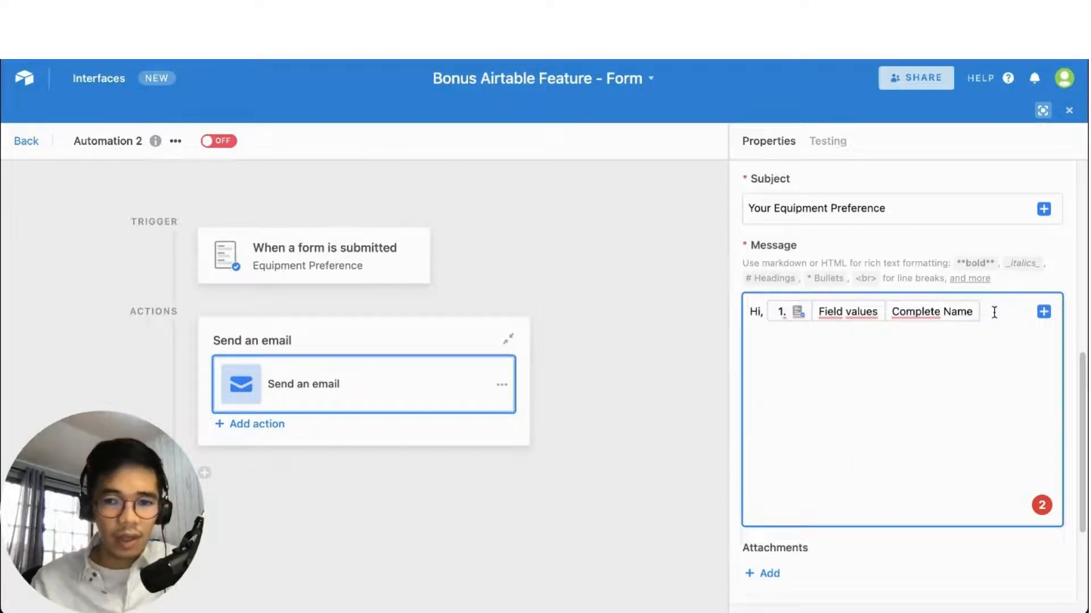
text(!)
key(Return)
key(Return)
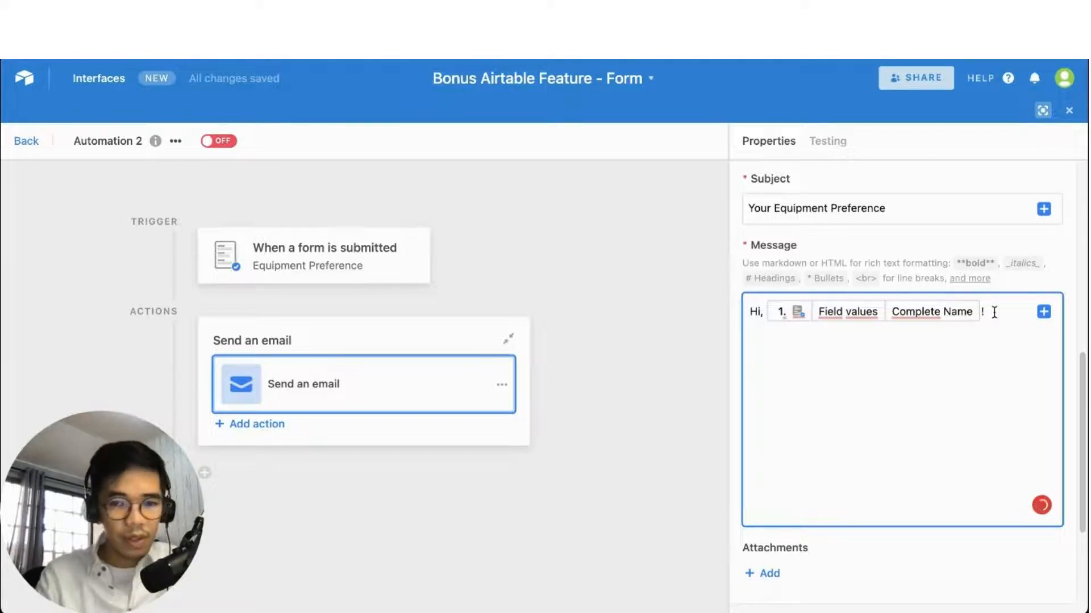
text(Thank you for s)
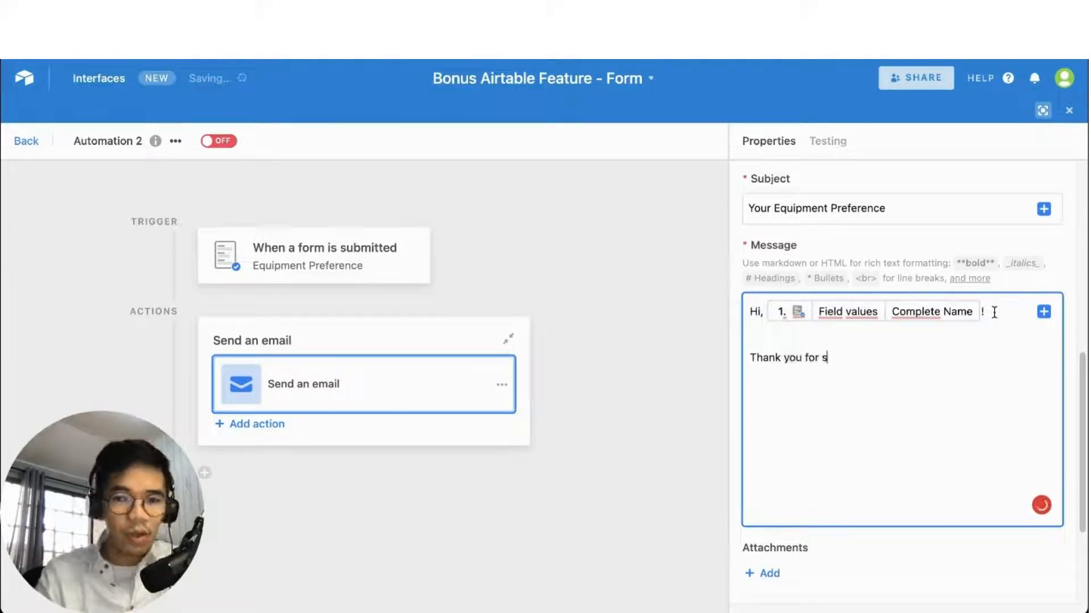
text(ubmittin)
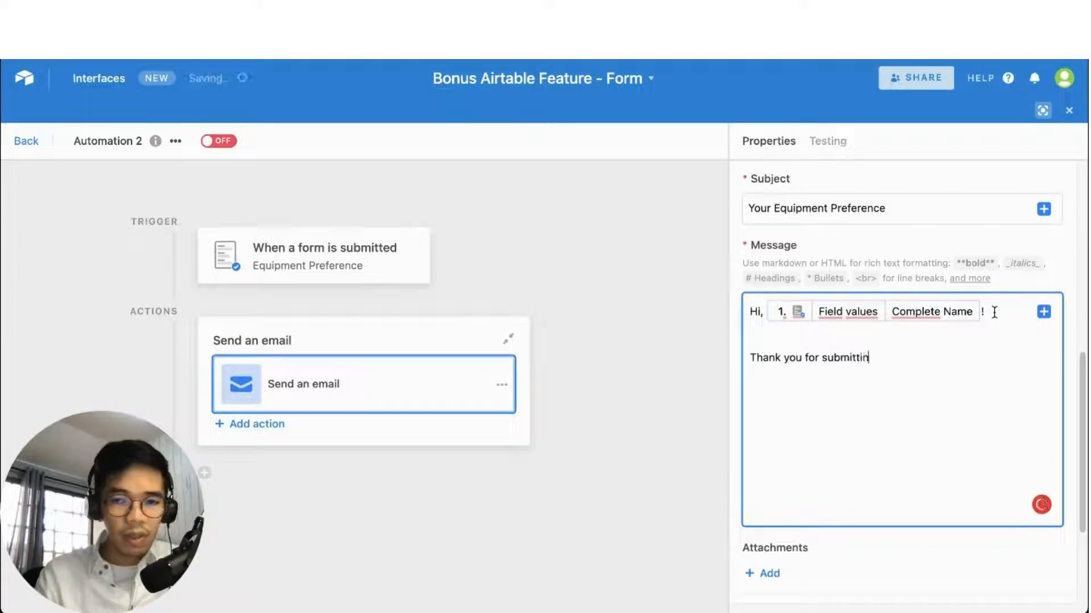
text(g)
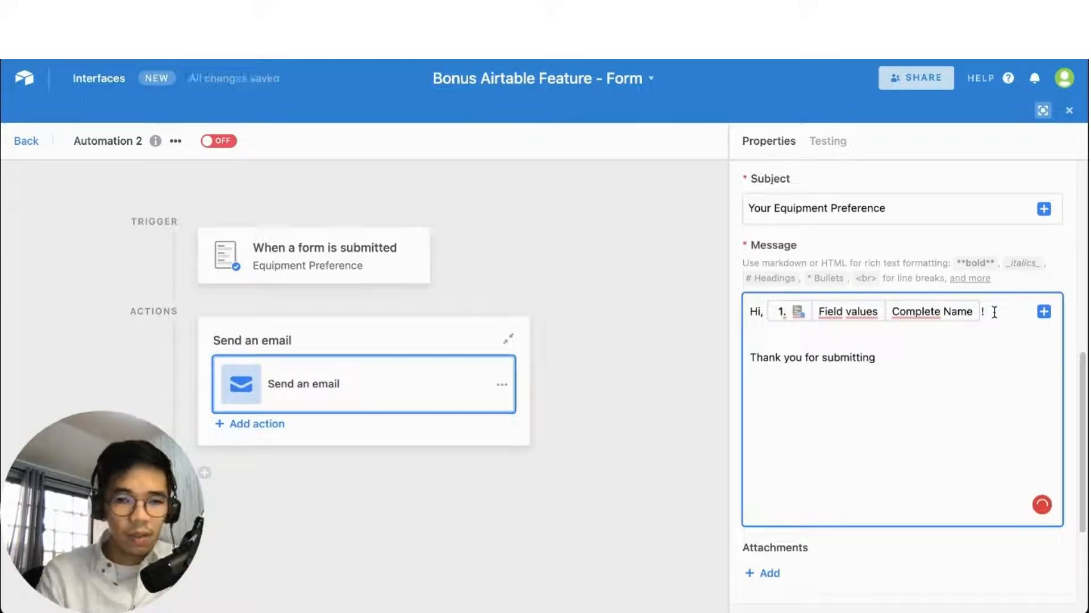
key(BackSpace)
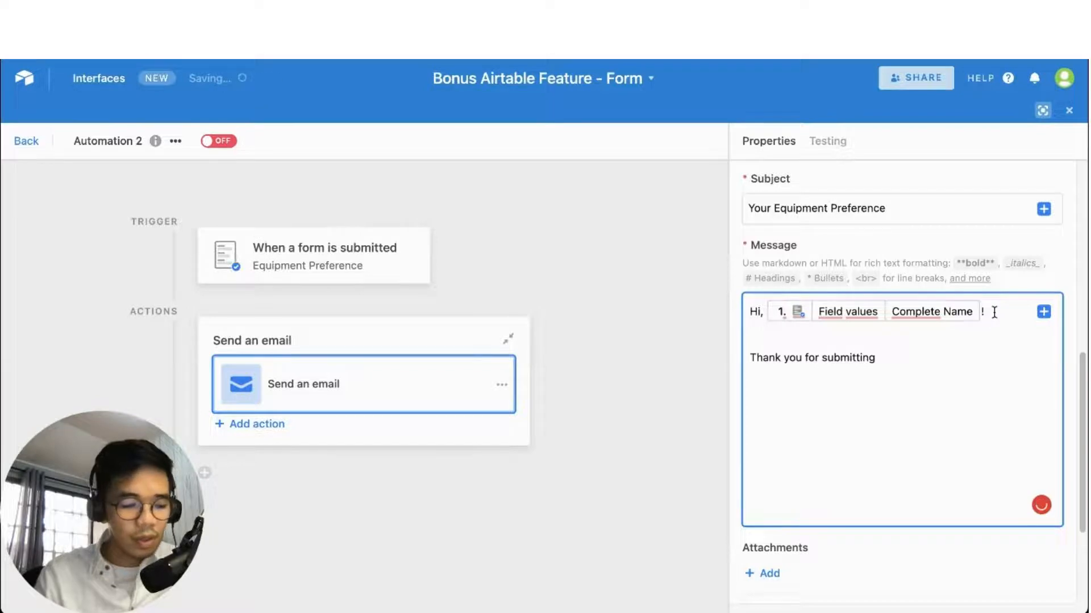
text(!)
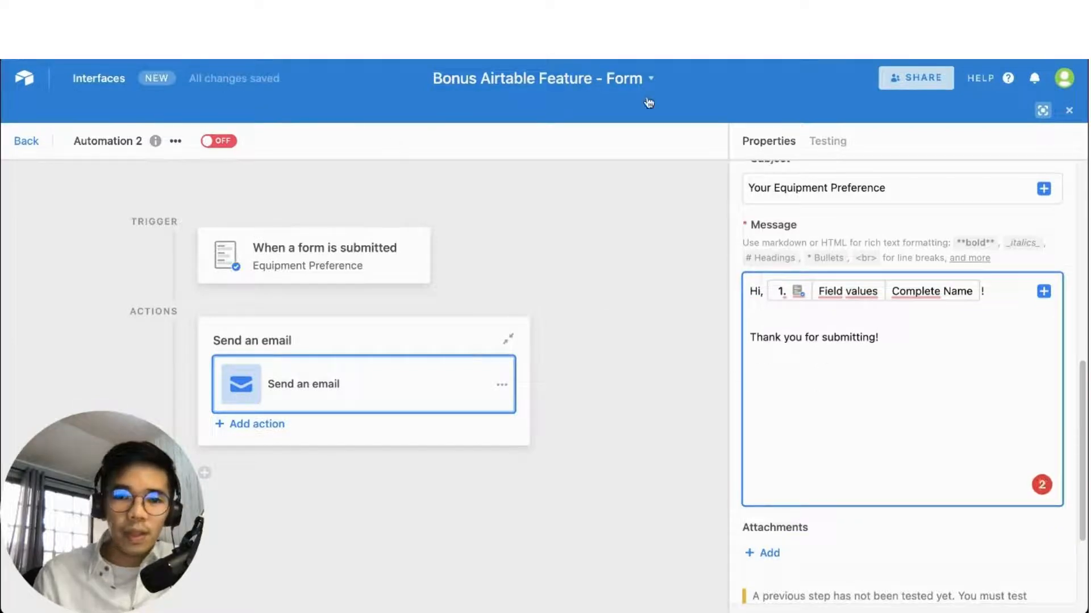
key(Return)
key(Return)
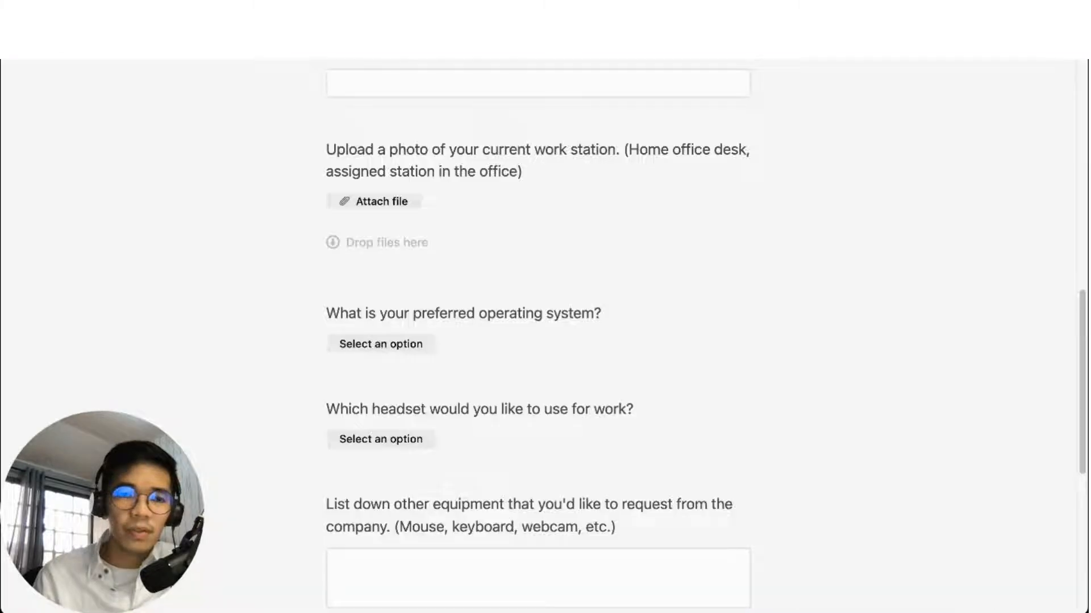
scroll(488, 304, down, 2)
scroll(492, 305, down, 3)
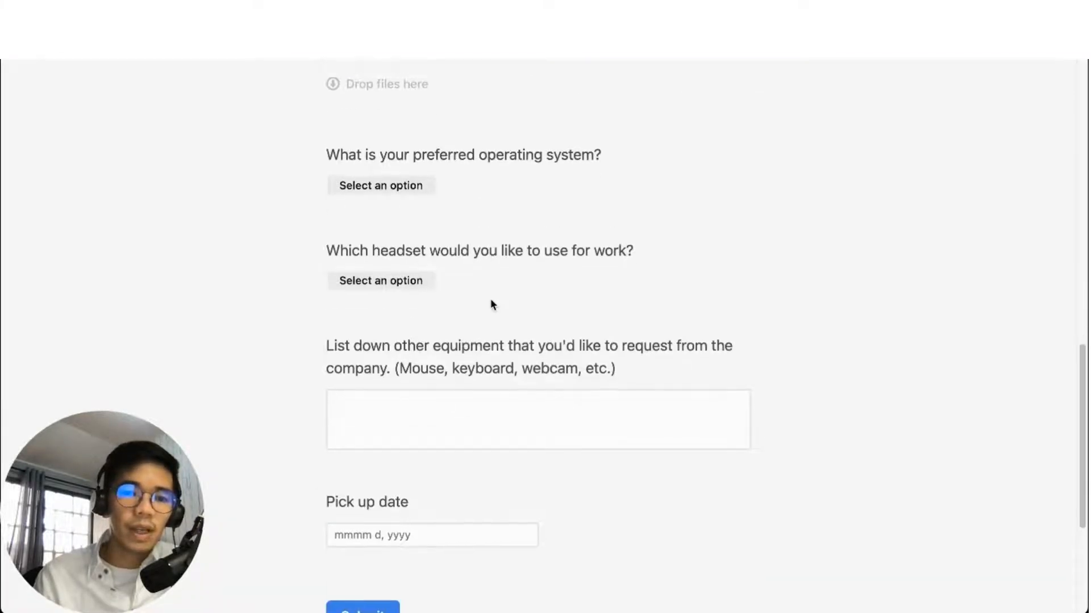
scroll(492, 304, up, 15)
scroll(492, 305, down, 10)
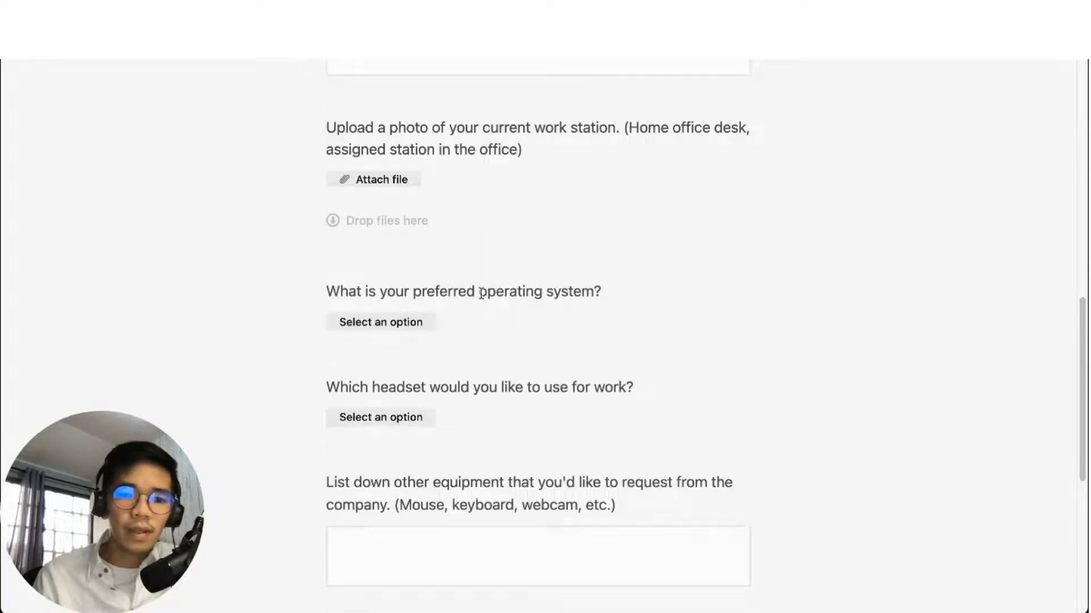
drag(480, 292, 582, 293)
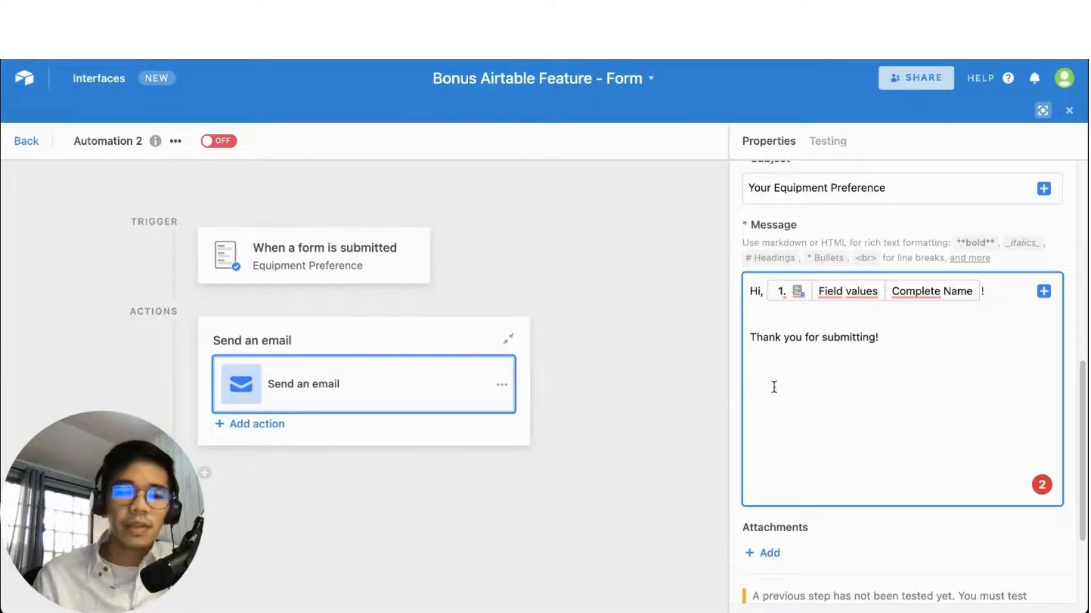
Type 'Your preferred operating system:' on the next line and wrap it in ** for bold
click(774, 387)
text(Your prefe)
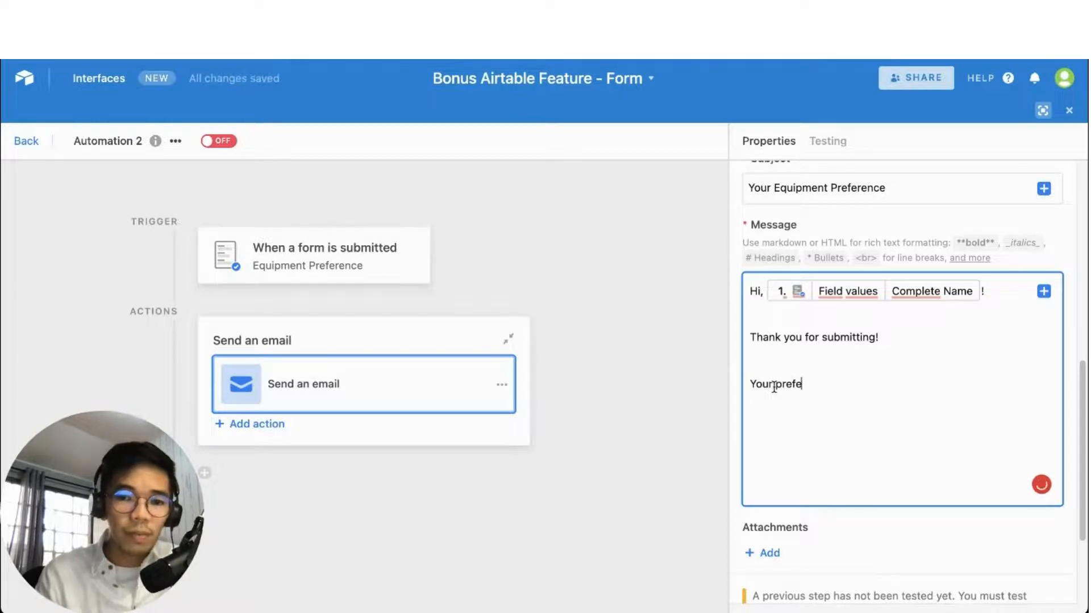
text(rred ope)
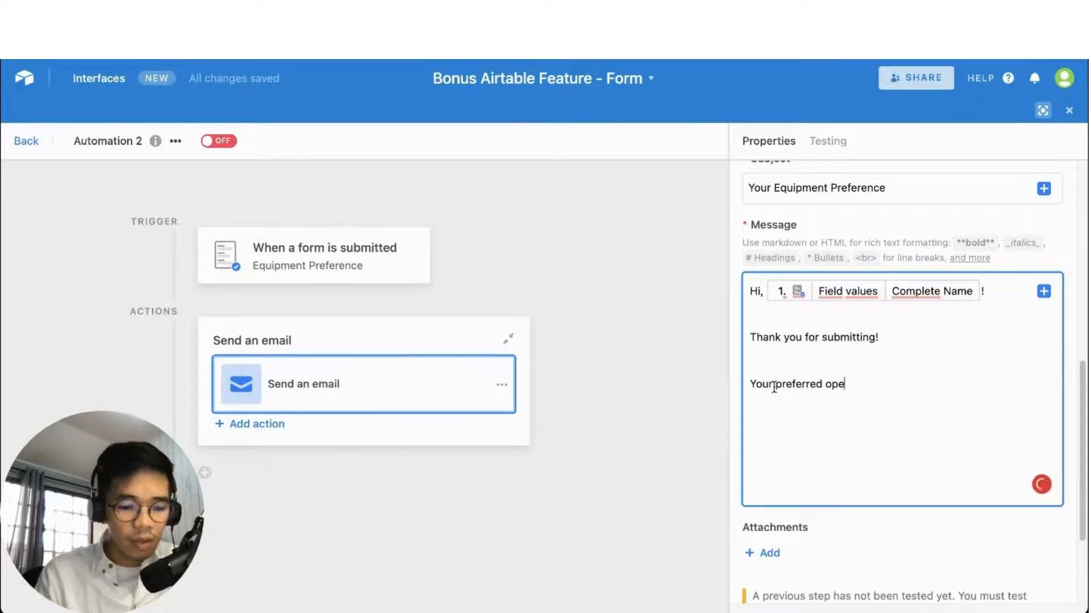
text(rating)
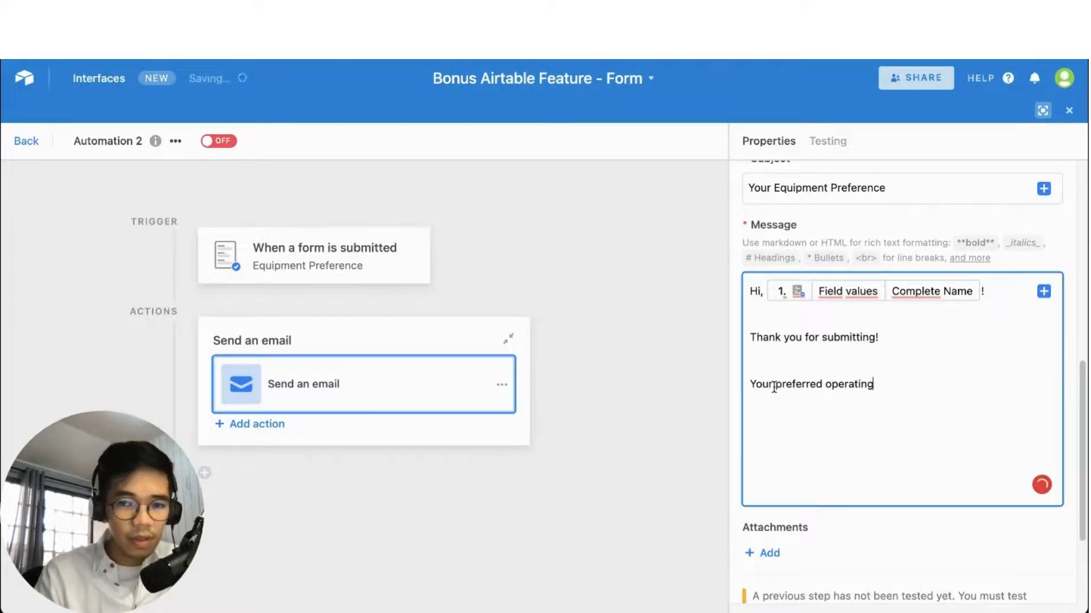
text( system:)
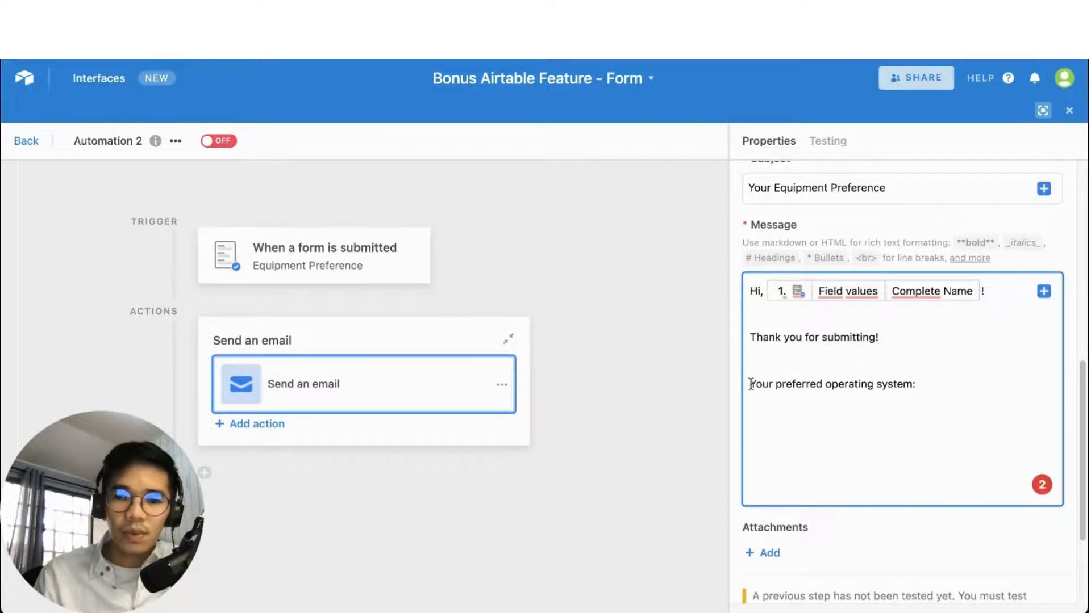
drag(750, 384, 923, 384)
click(884, 395)
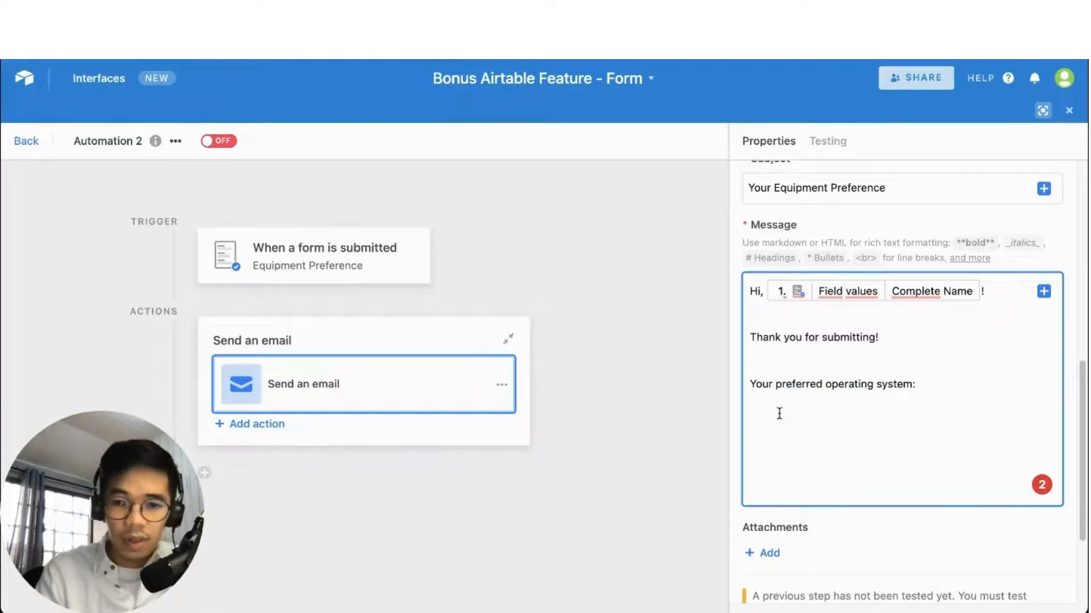
text(**)
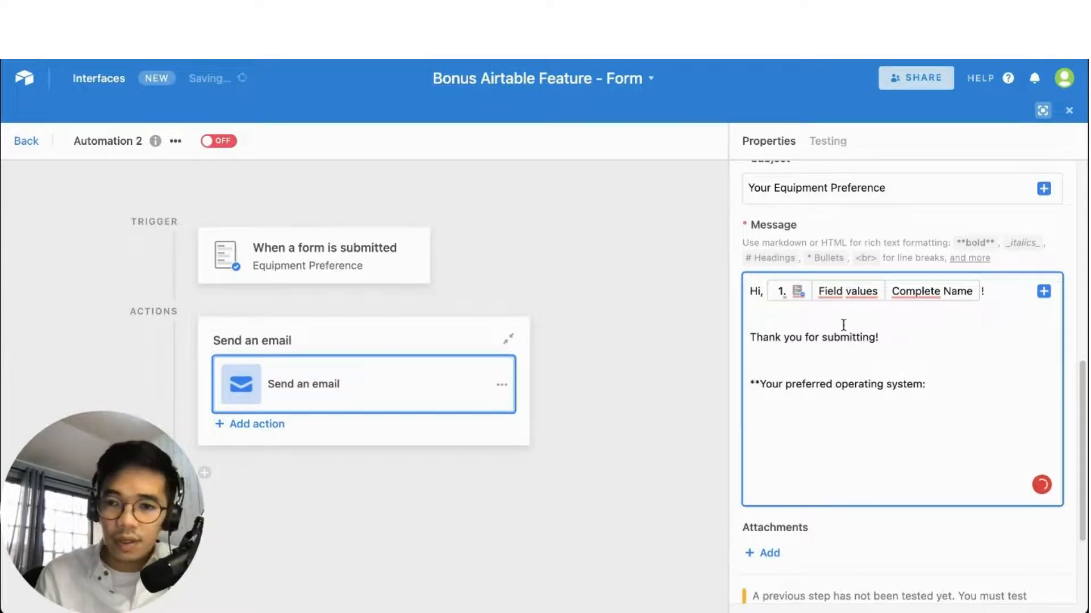
drag(993, 243, 955, 254)
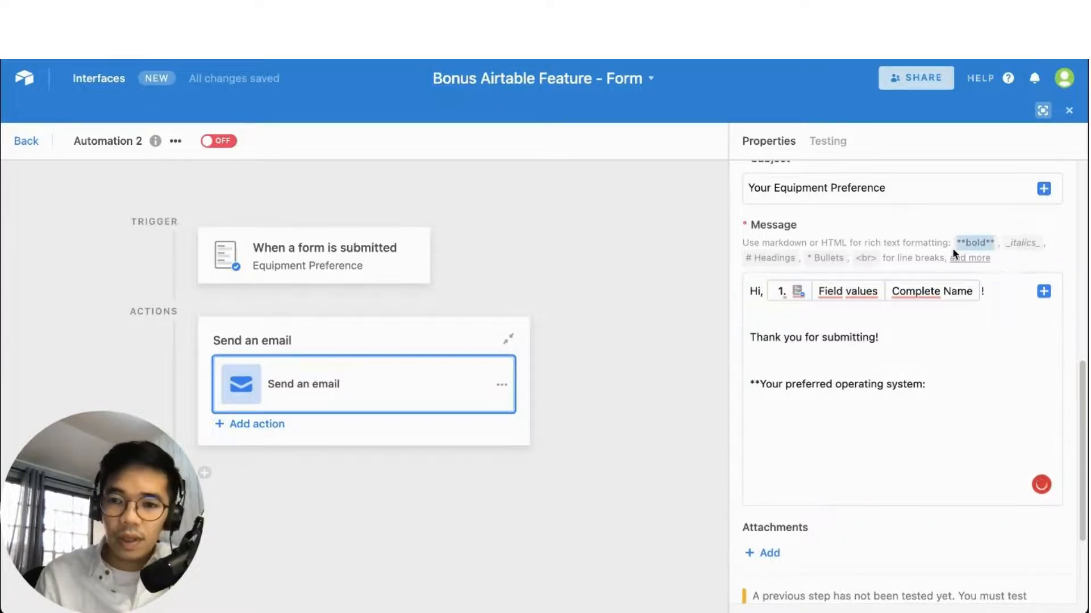
click(964, 242)
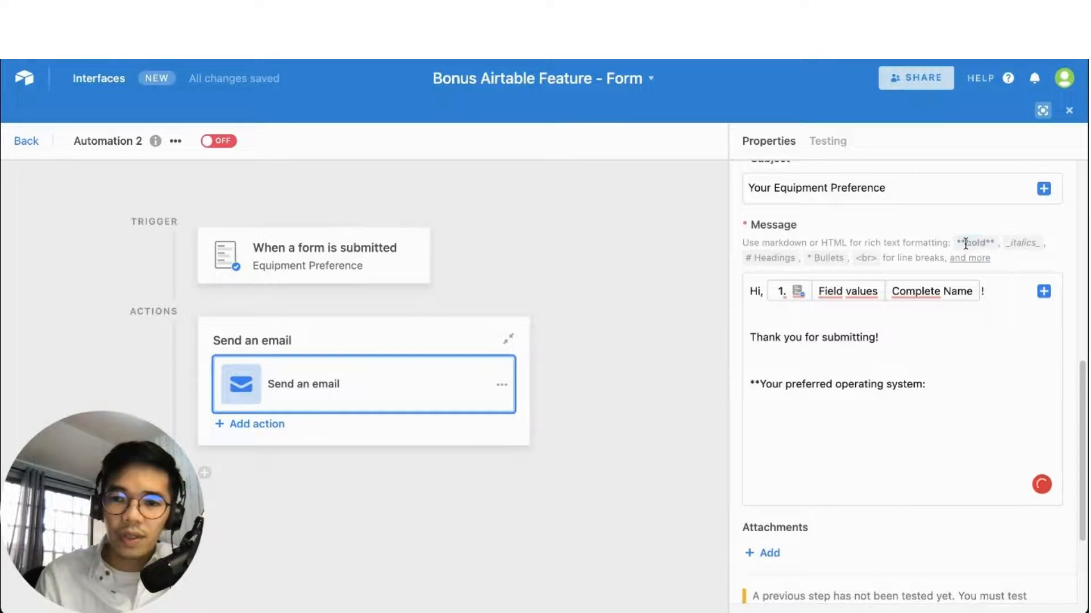
drag(963, 245, 998, 248)
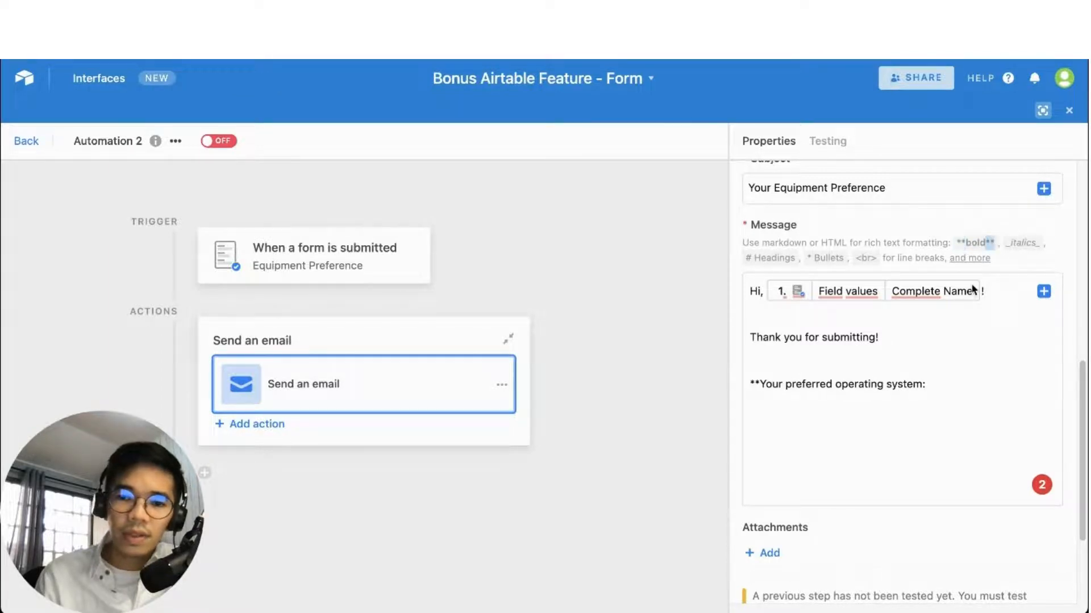
click(941, 385)
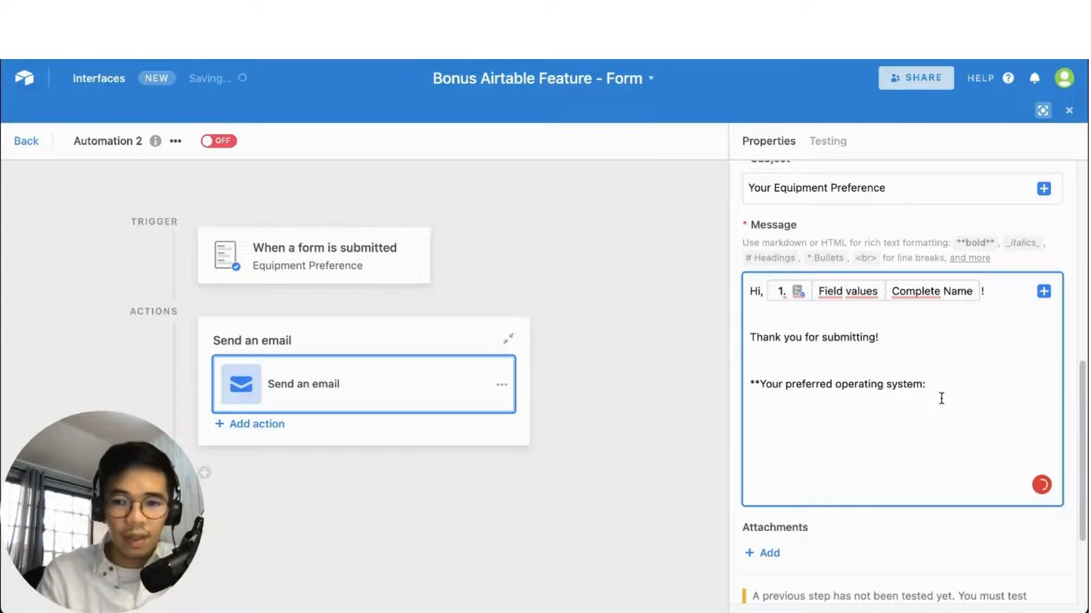
text(**)
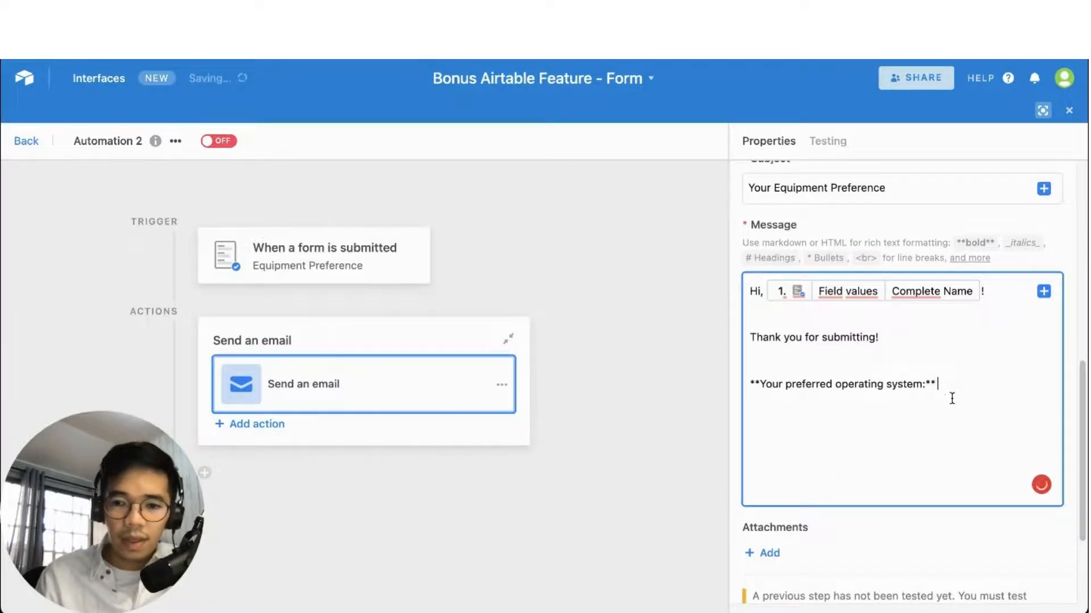
Insert the submitted operating-system answer's name into the email Message
click(1046, 292)
click(1009, 349)
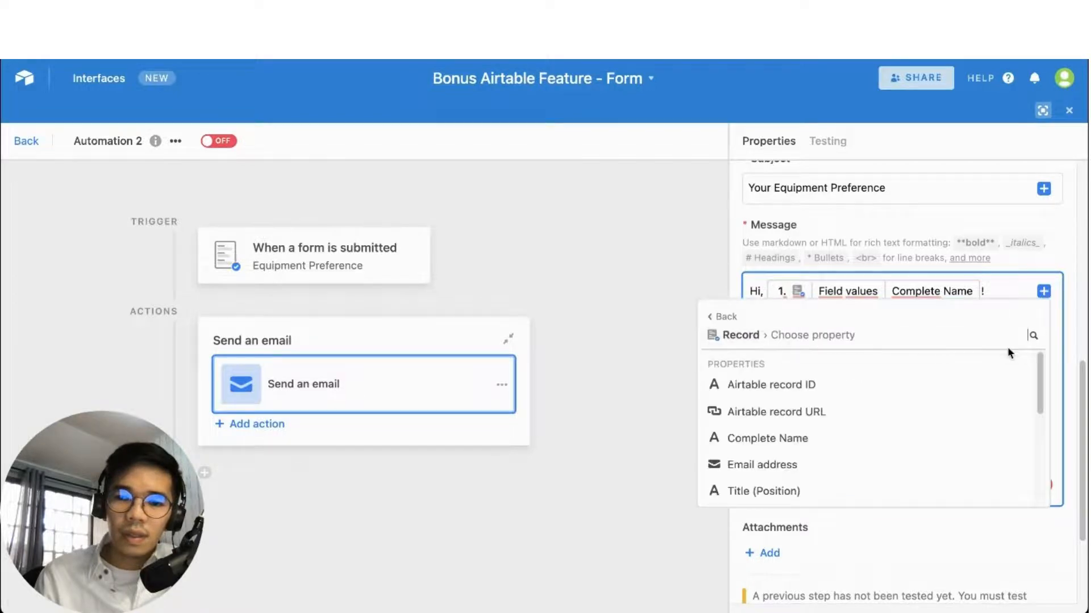
scroll(826, 459, down, 1)
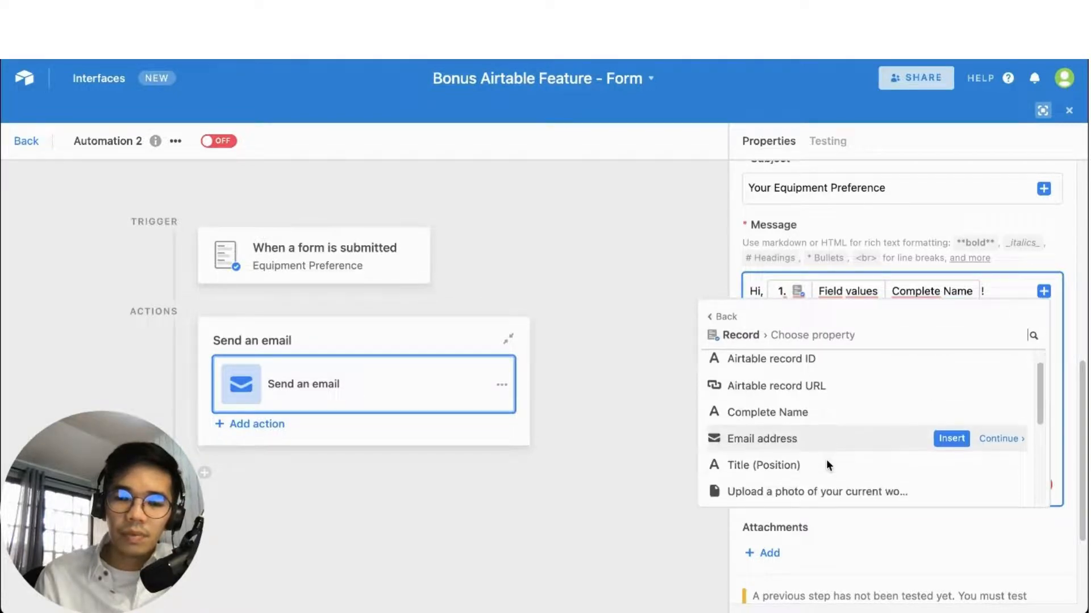
scroll(830, 449, down, 5)
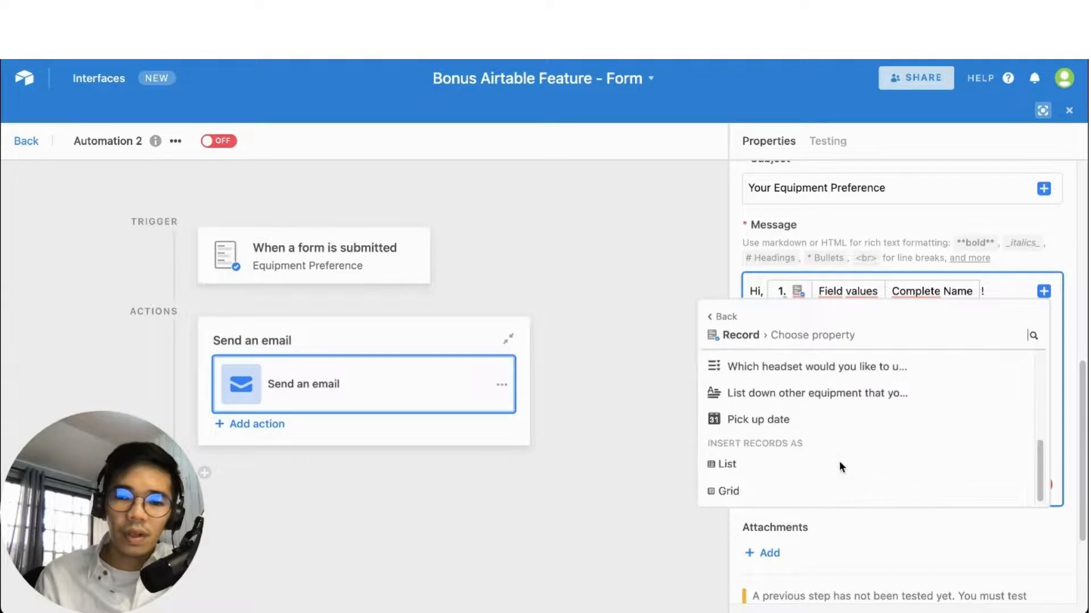
scroll(827, 445, up, 2)
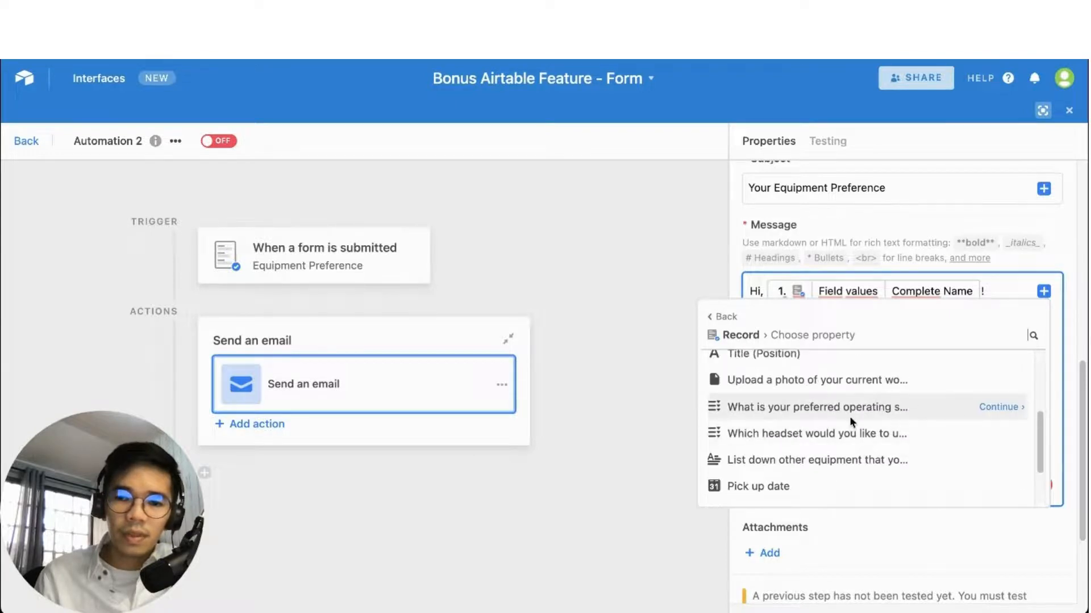
click(1006, 407)
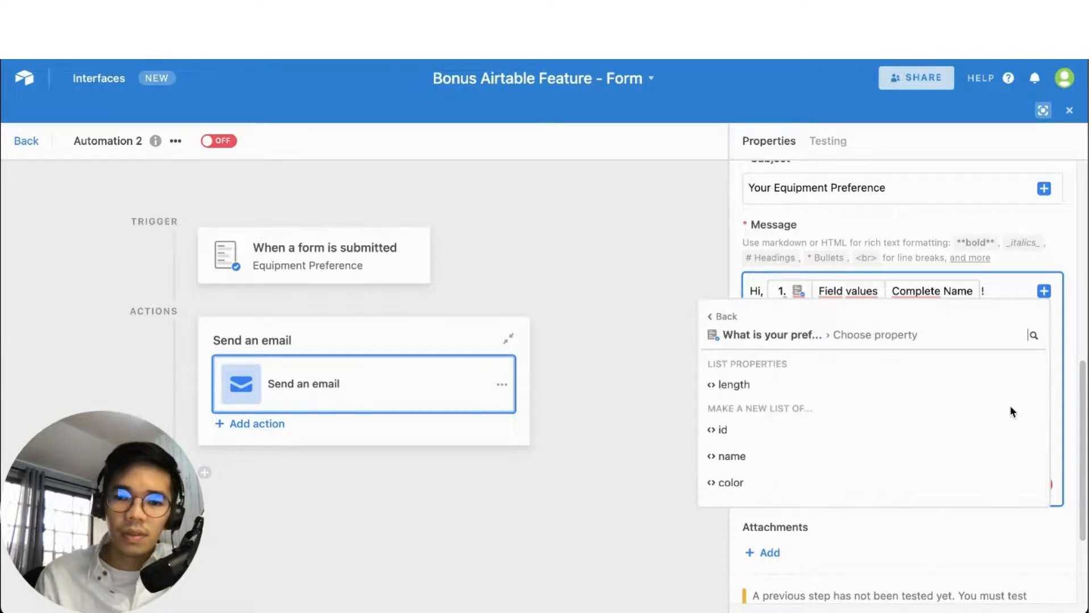
mouse_move(811, 457)
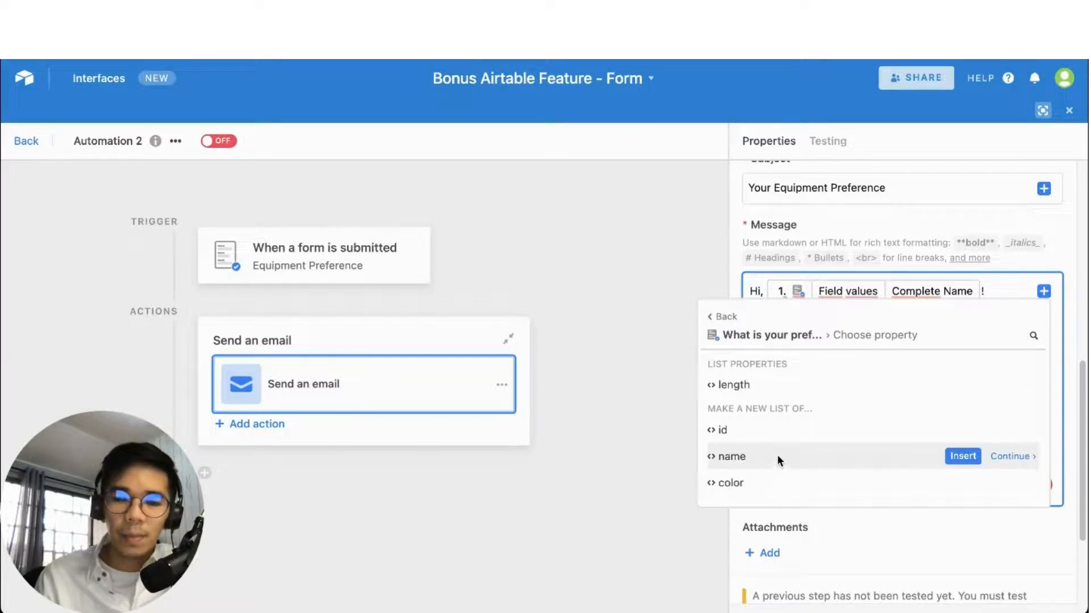
mouse_move(783, 478)
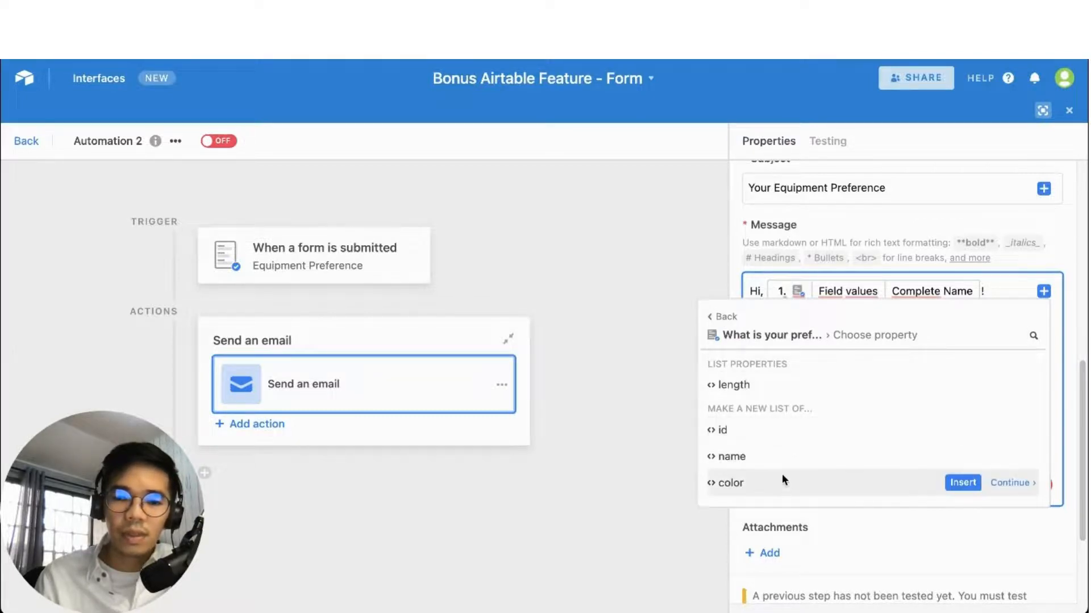
mouse_move(887, 454)
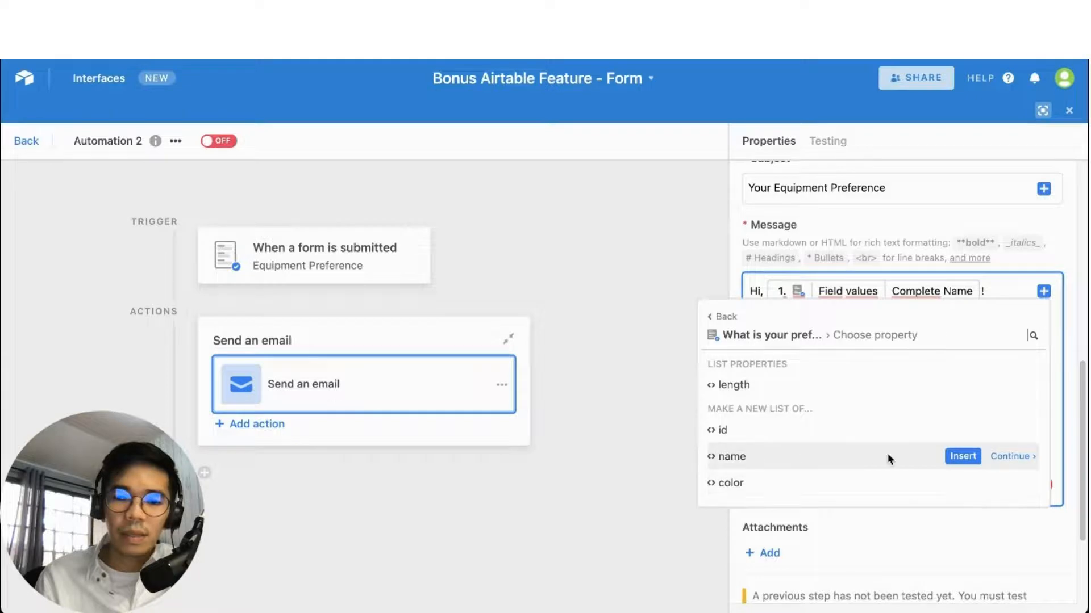
click(958, 458)
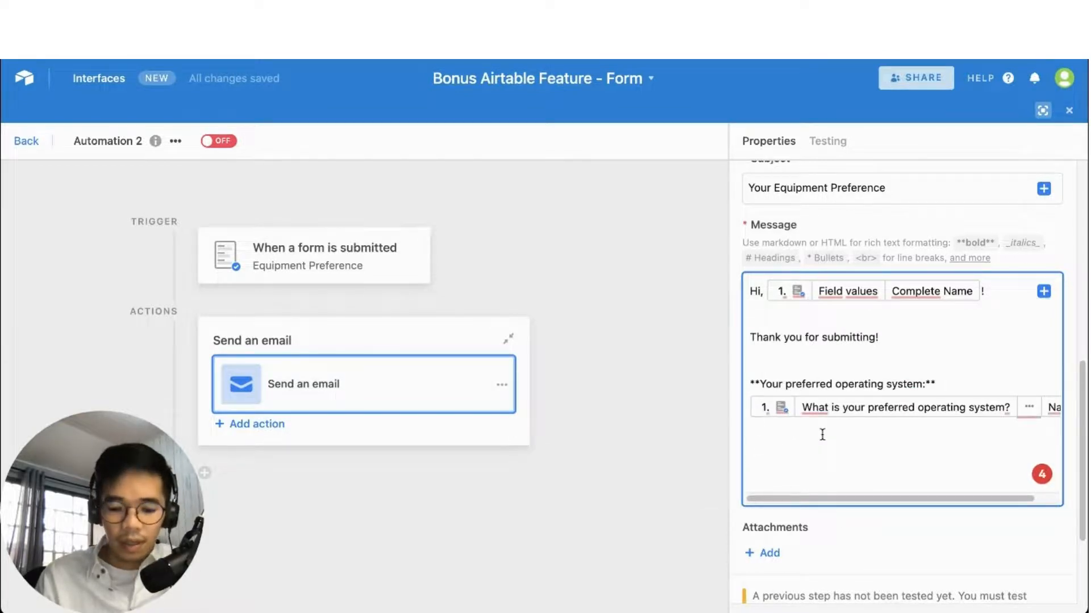
On a new line, type the bold label '**Your preferred headset:**' from the form's question wording
key(Return)
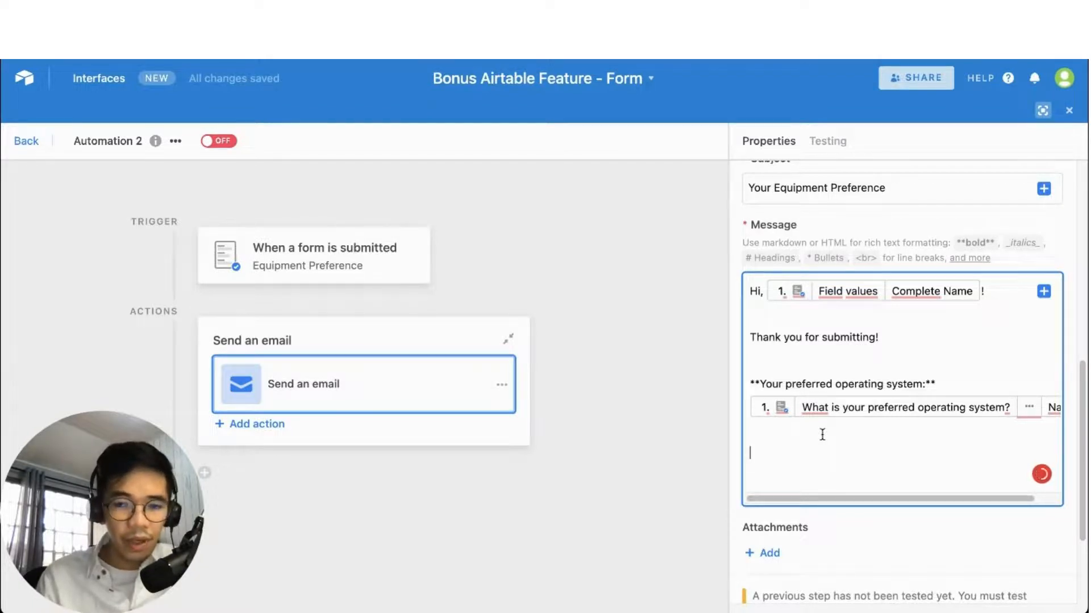
text(**)
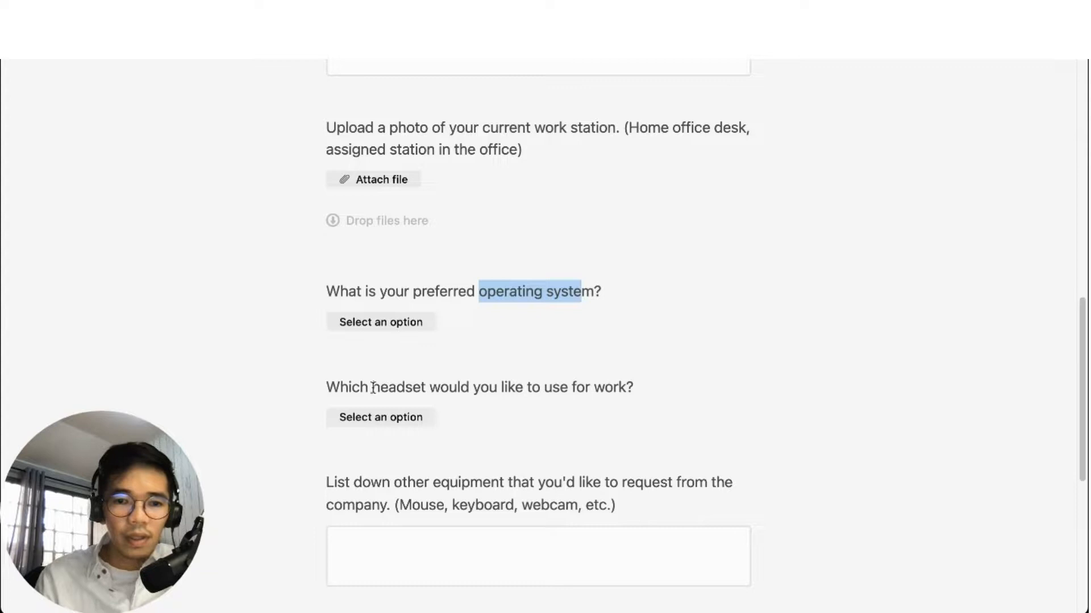
drag(373, 388, 455, 388)
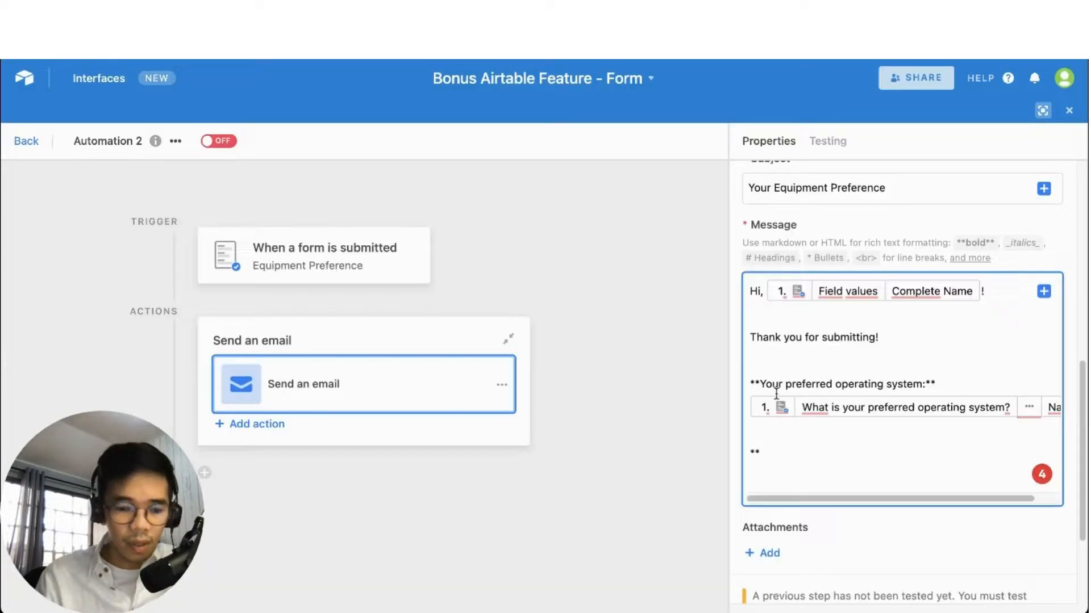
text(Your p)
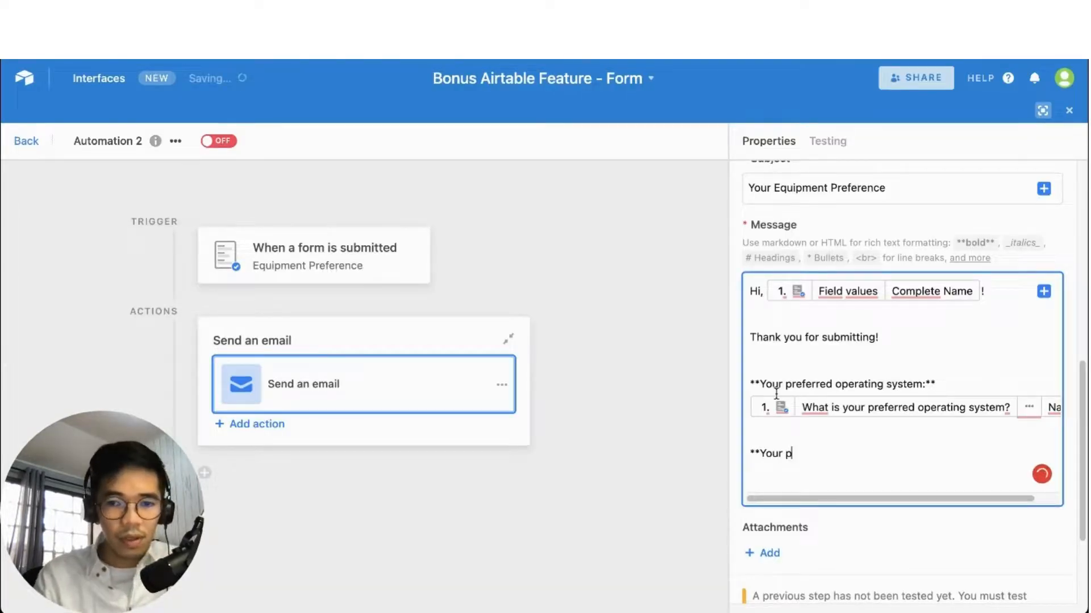
text(referred heads)
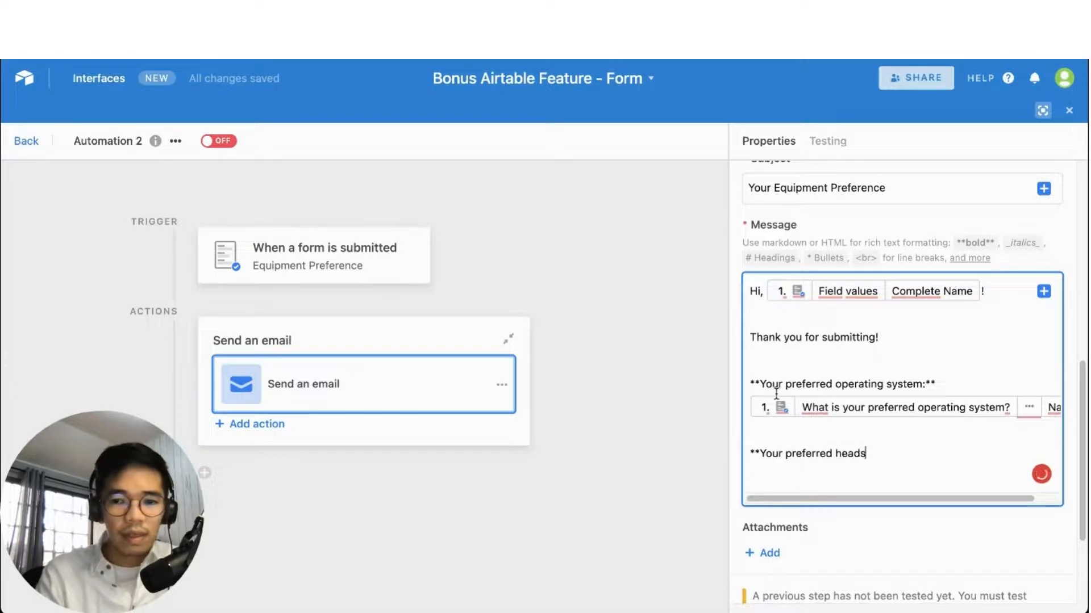
text(et)
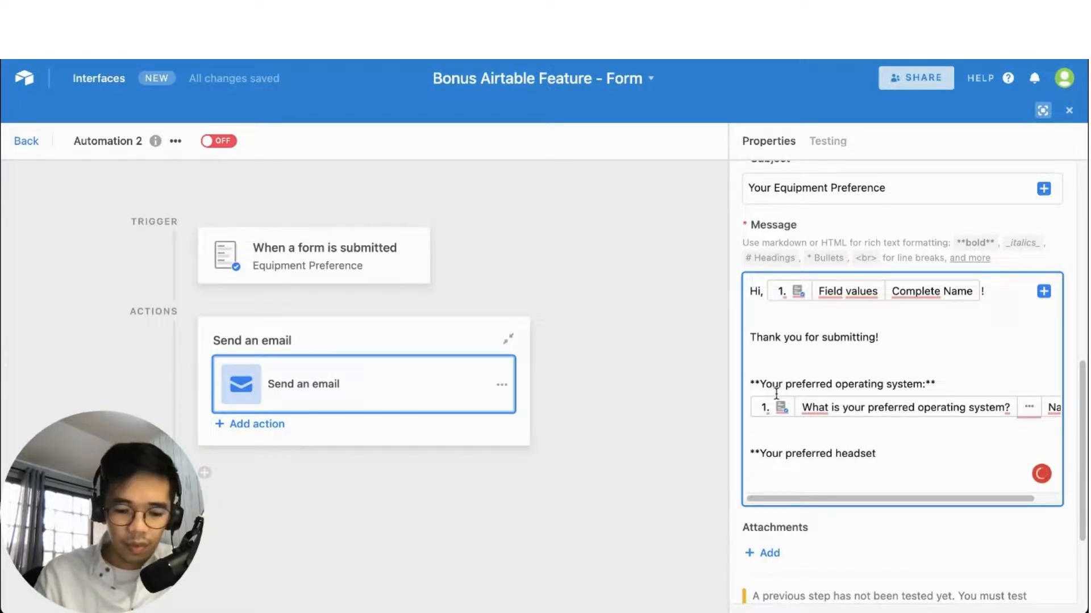
text(:)
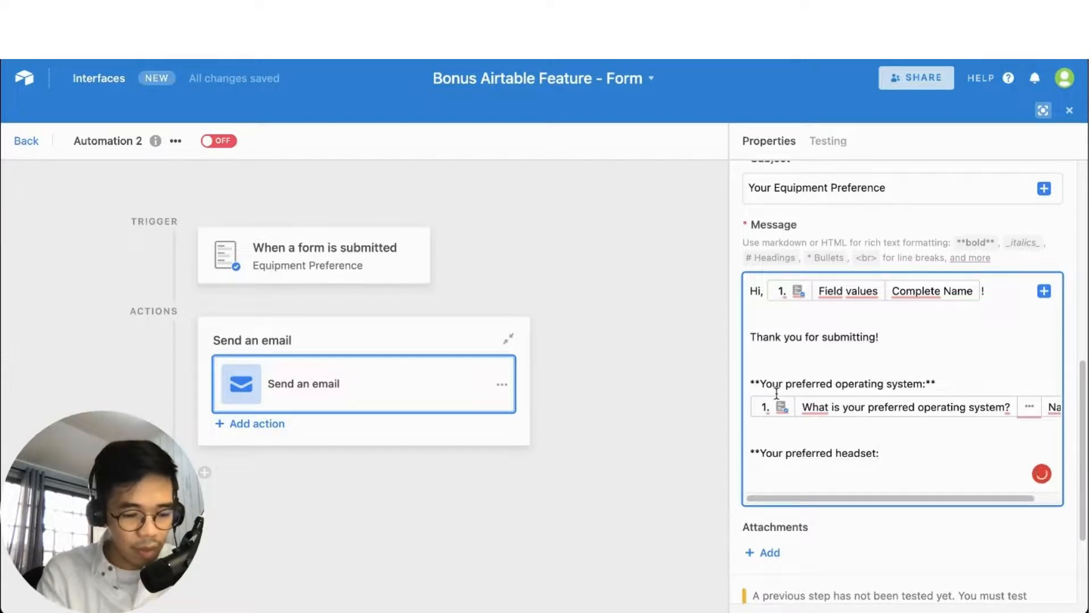
text(**)
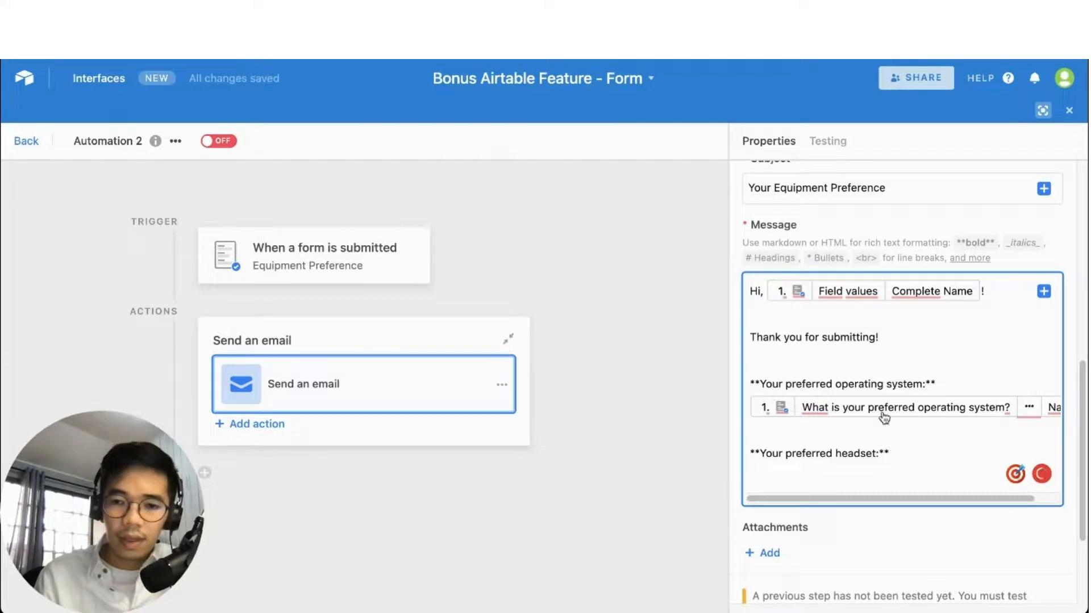
Insert the submitted headset answer's name under the bold 'Your preferred headset:' label, then continue below it
click(1043, 291)
click(1011, 348)
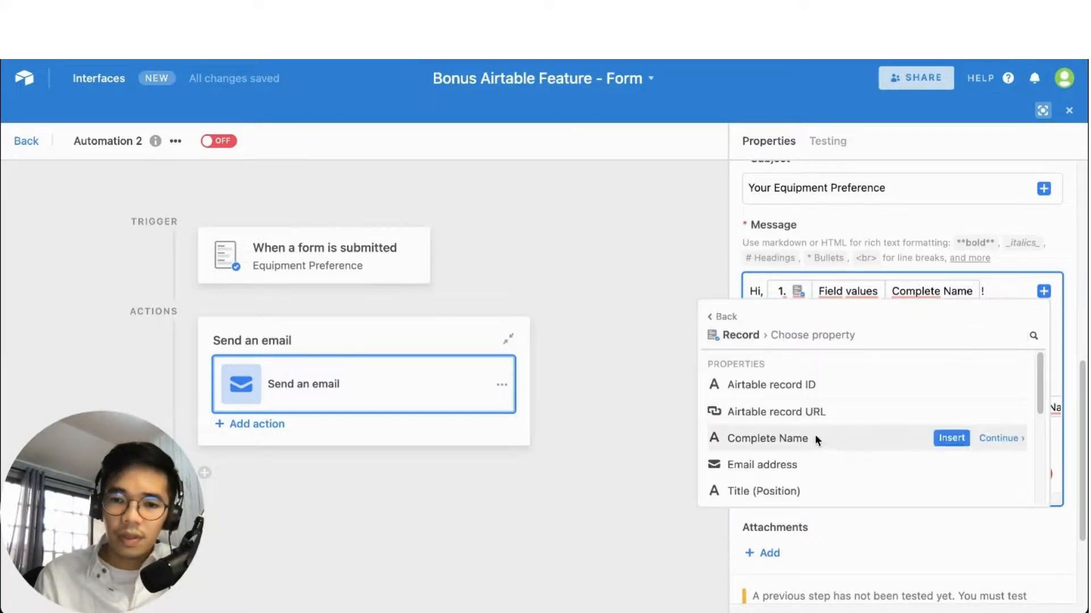
scroll(815, 435, down, 1)
scroll(814, 435, down, 4)
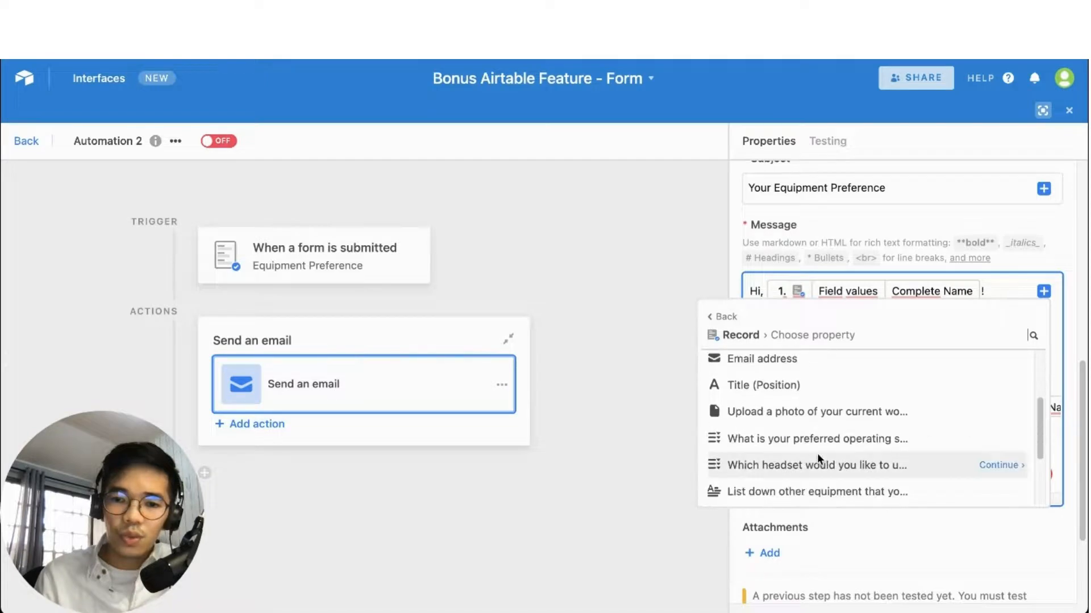
click(988, 464)
mouse_move(965, 465)
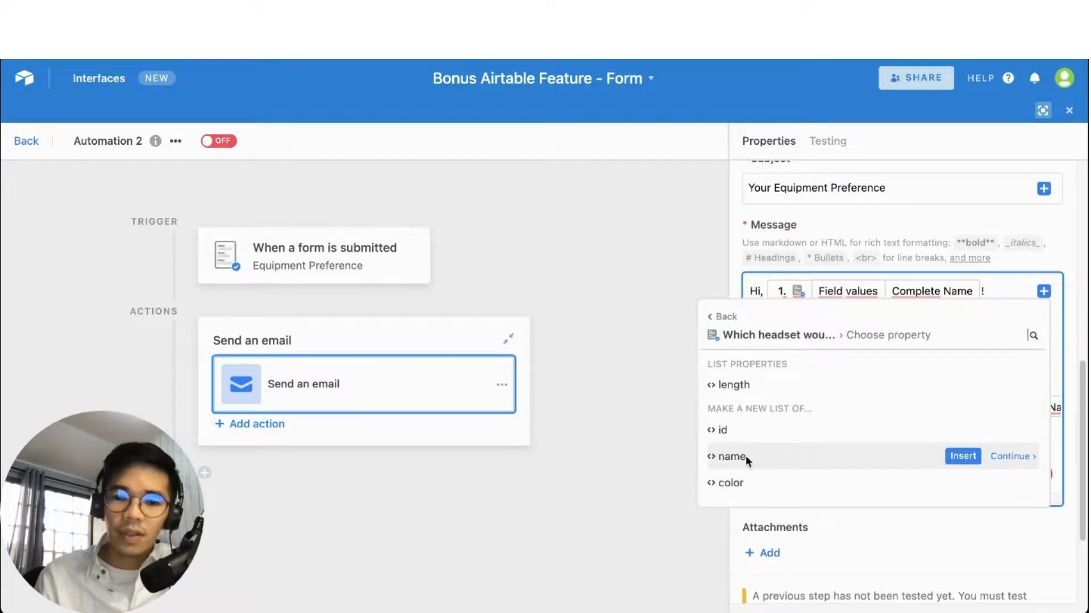
click(962, 457)
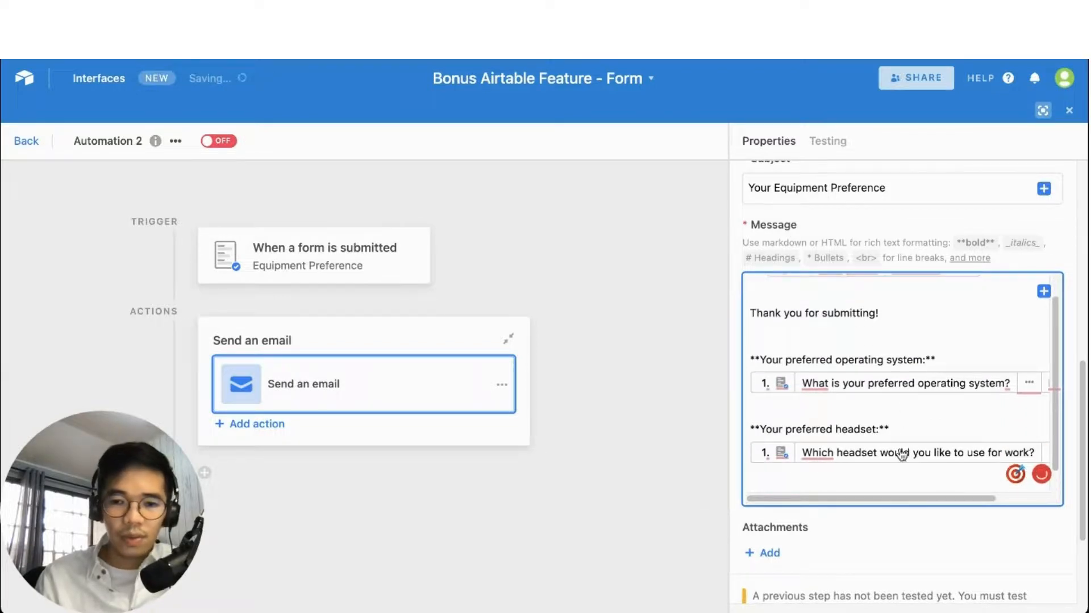
scroll(856, 417, down, 1)
click(774, 465)
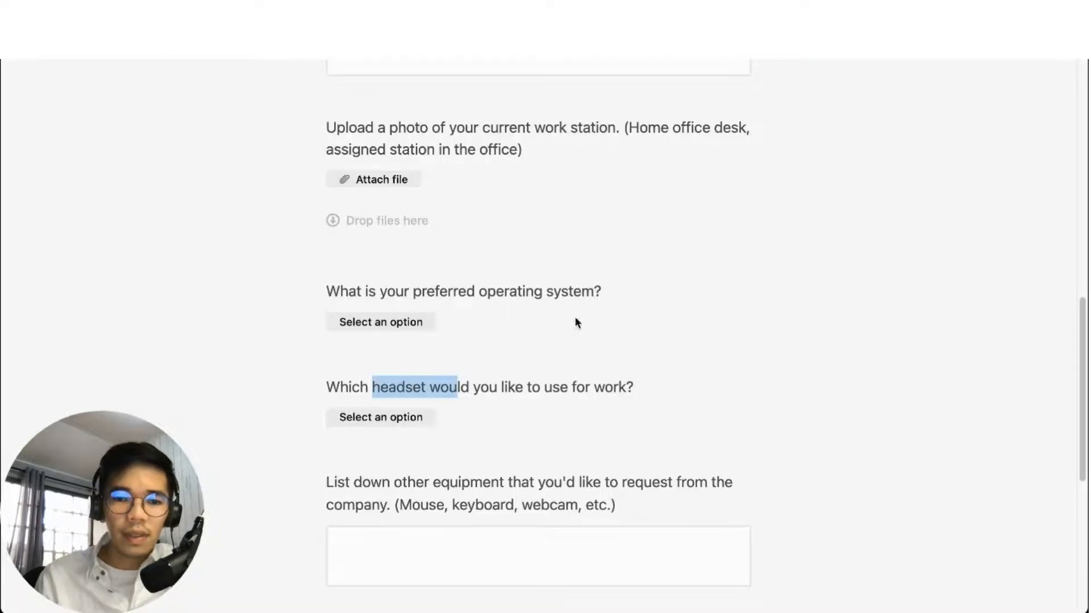
scroll(657, 394, down, 5)
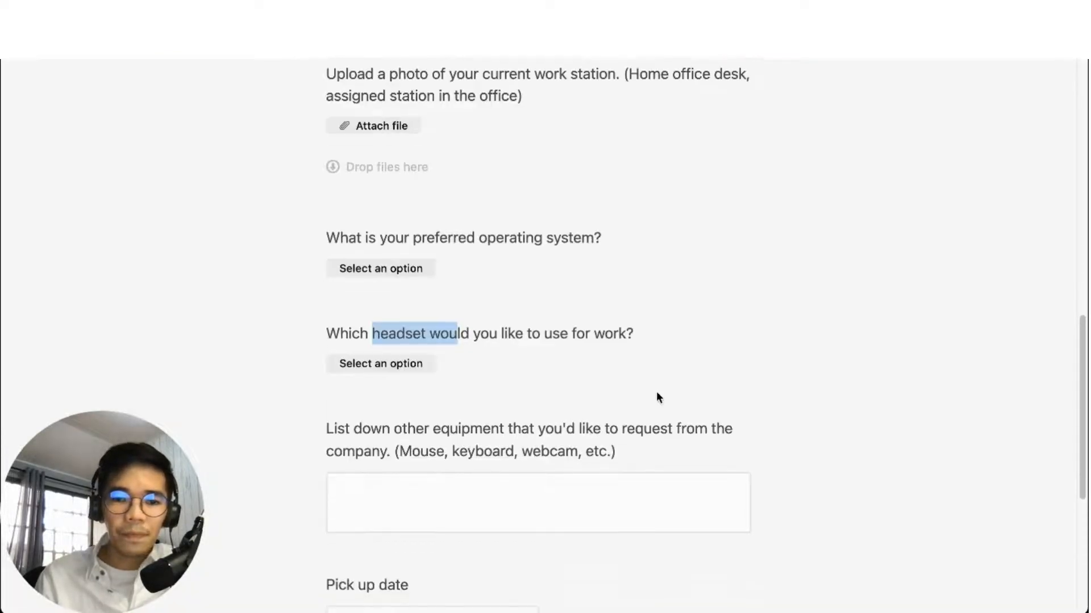
Type the bold label '**Other equipment you requested:**' into the Message
drag(328, 261, 505, 261)
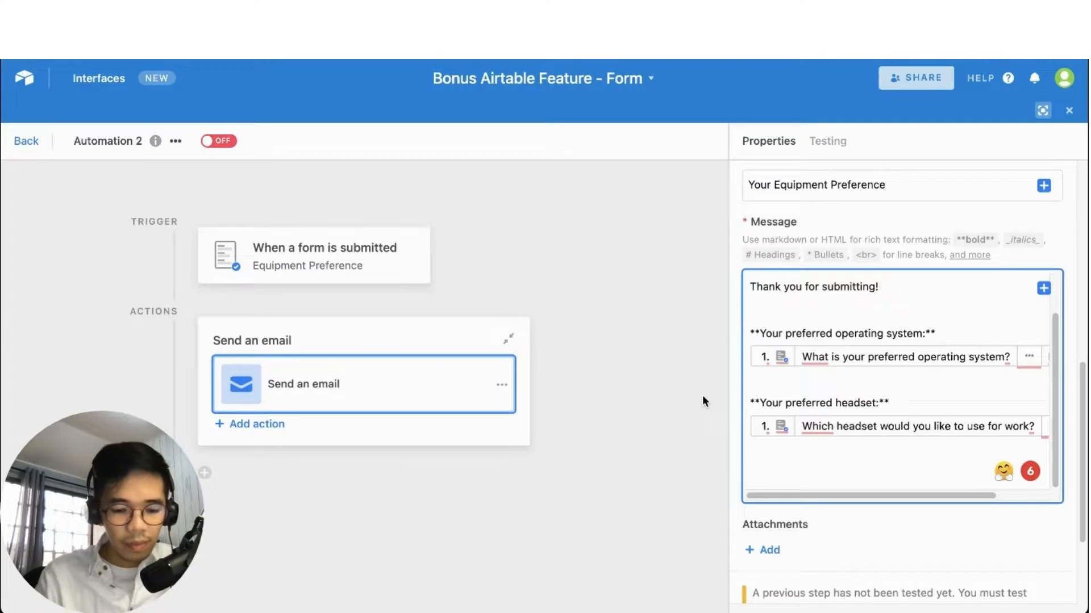
text(**)
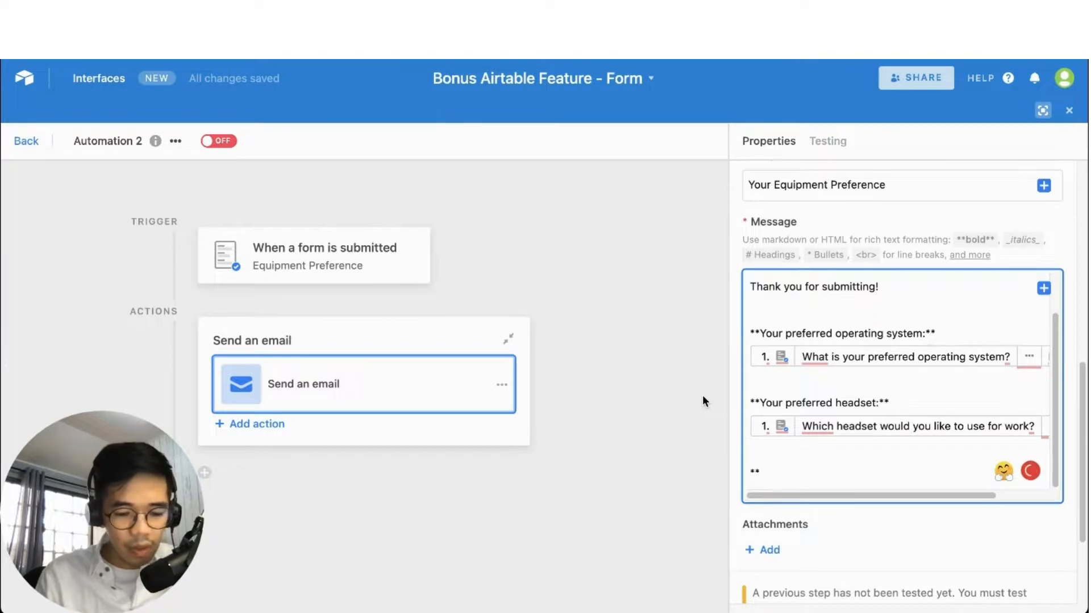
text(O)
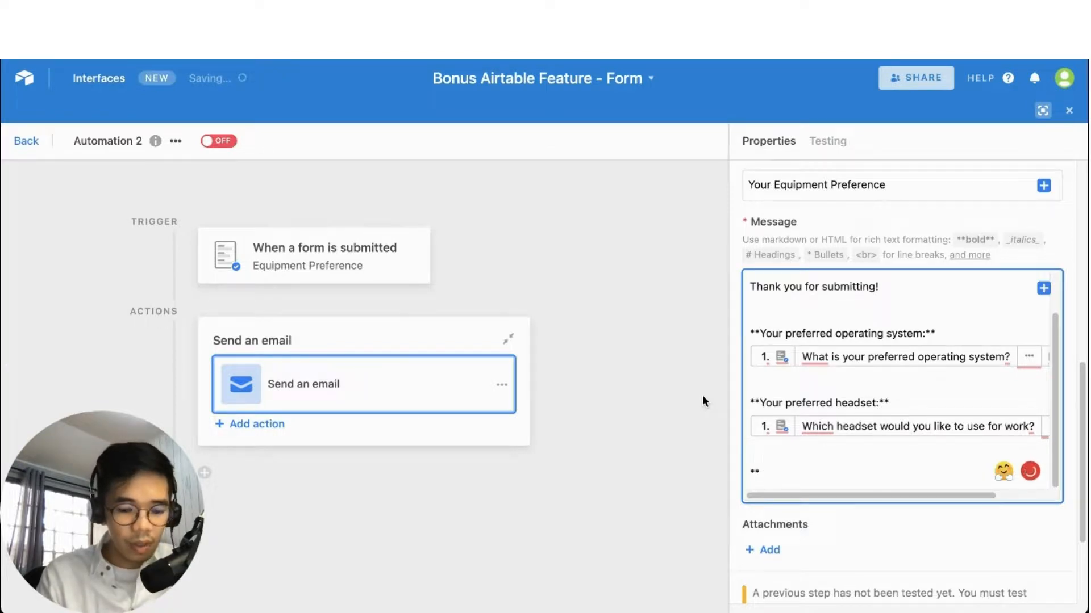
text(ther e)
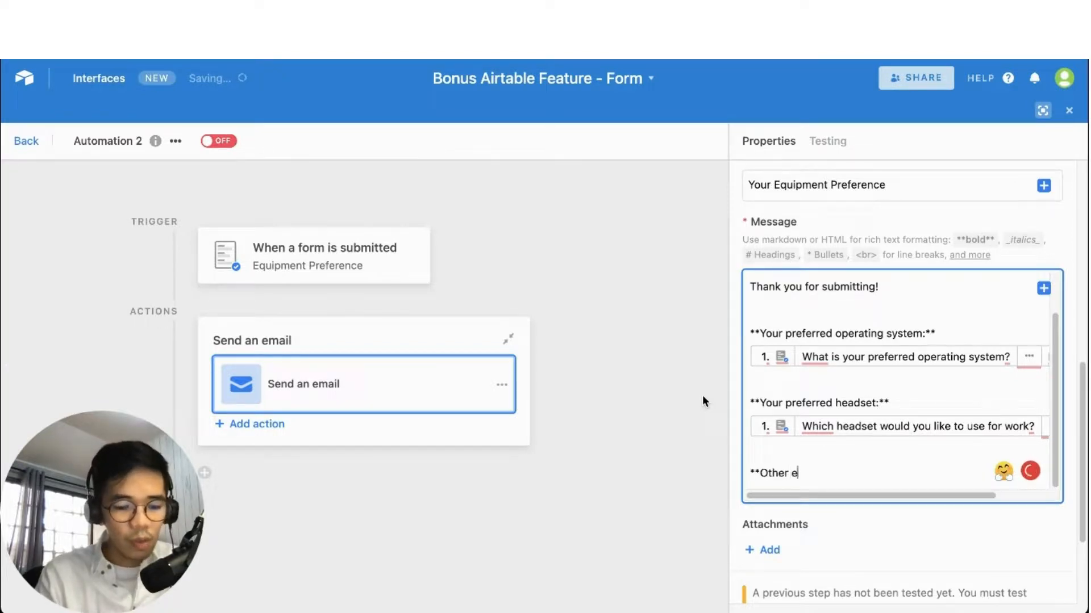
text(quipment you)
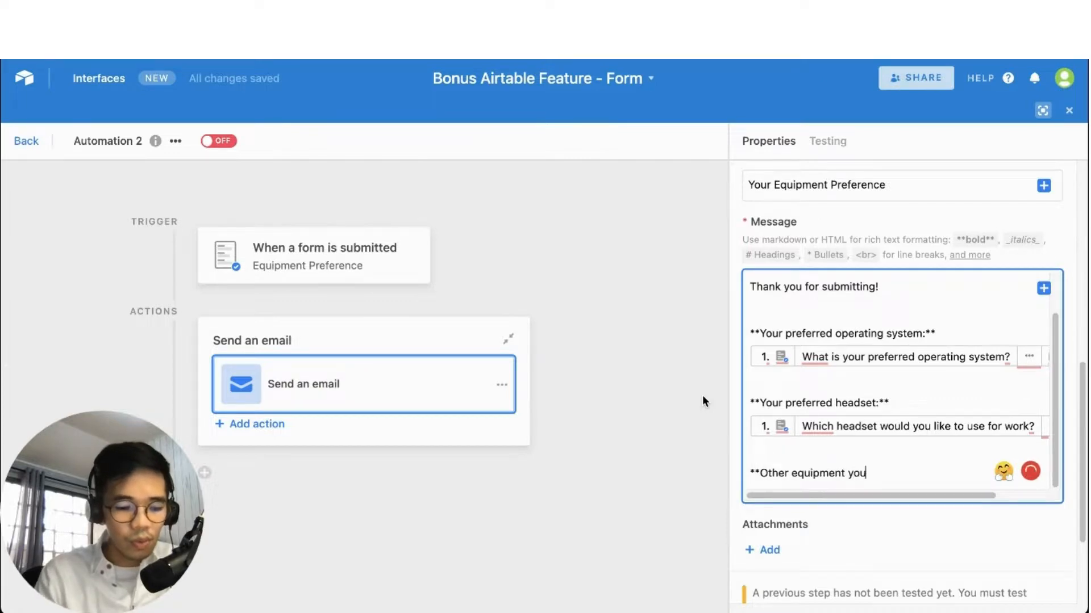
text( requested)
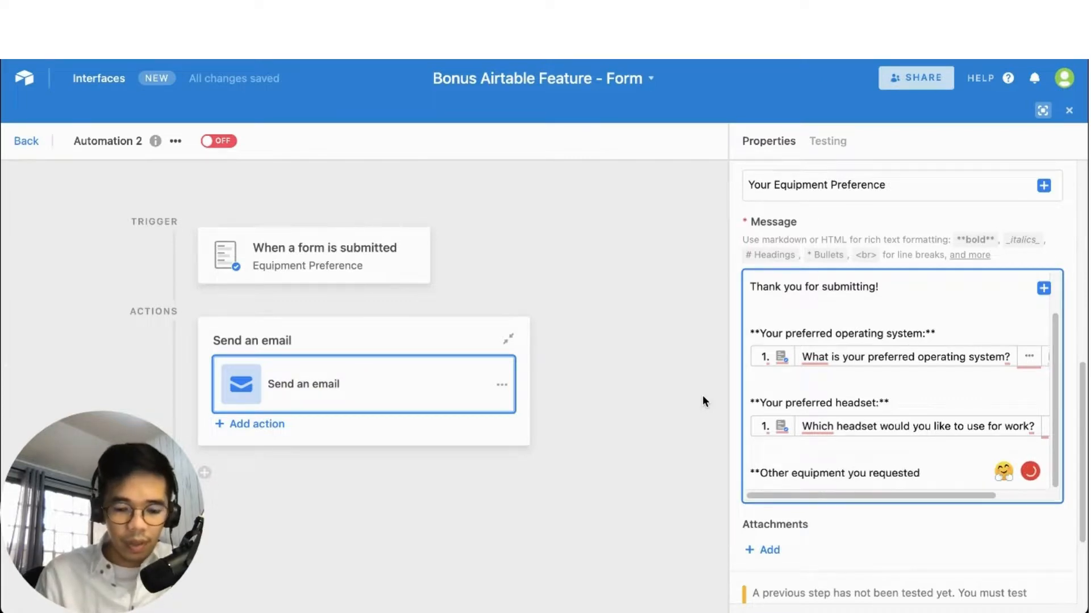
text(:)
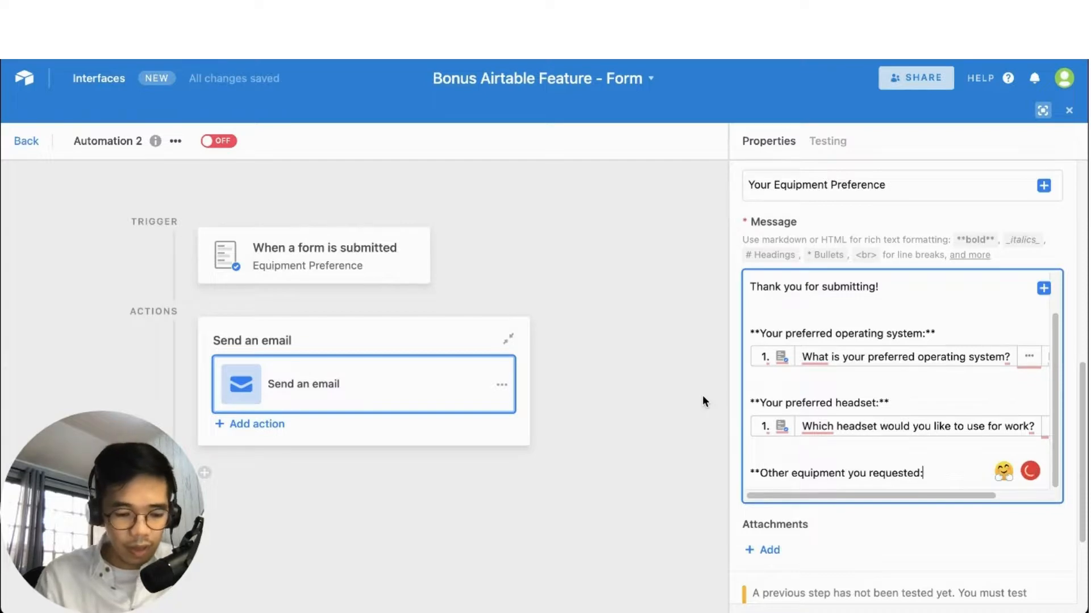
text(**)
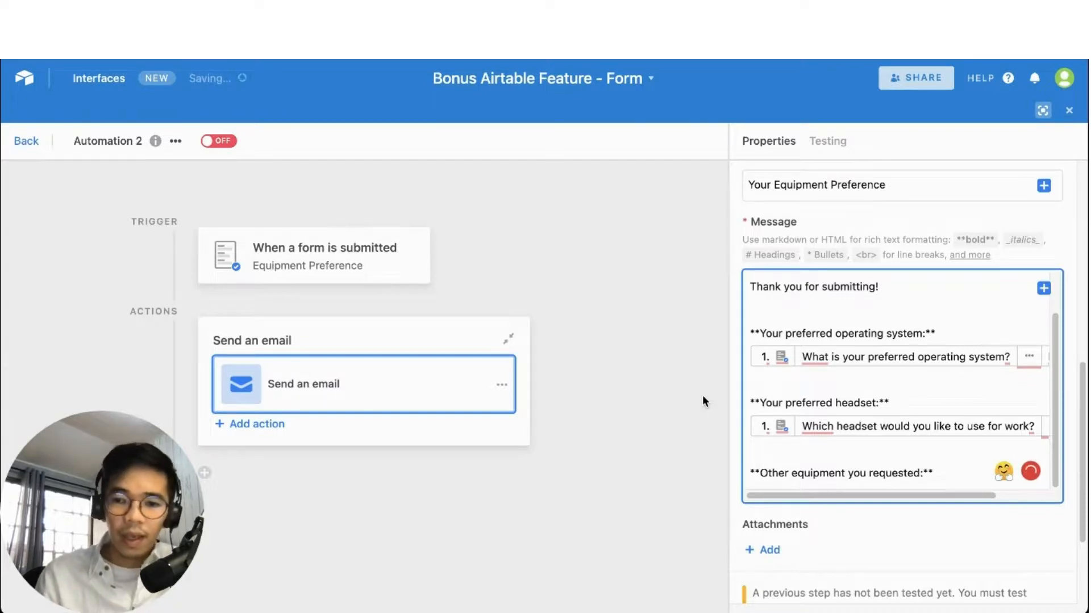
scroll(902, 393, down, 3)
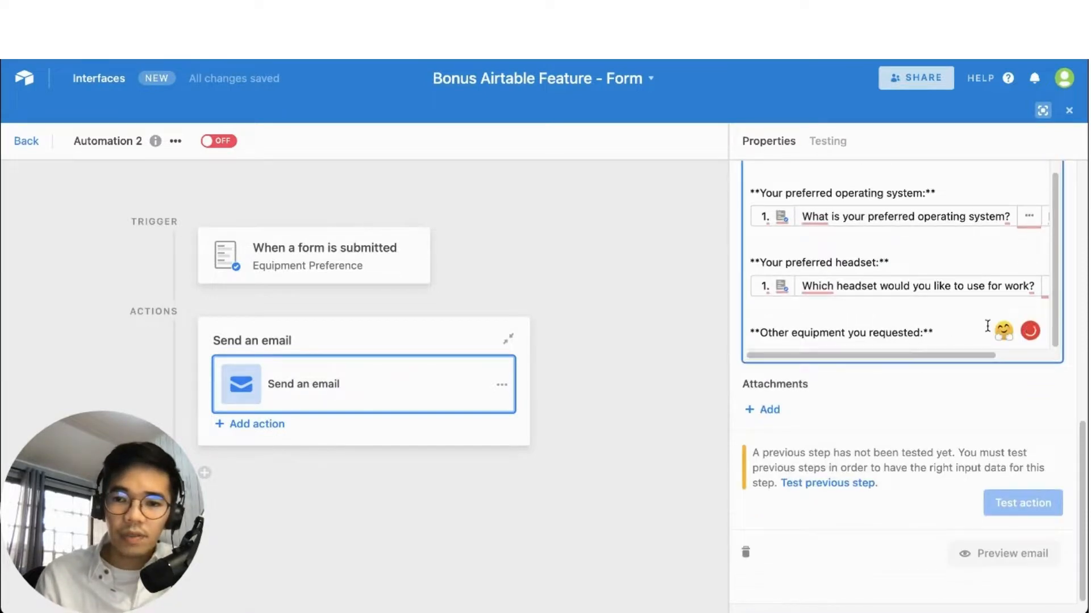
scroll(925, 343, up, 2)
scroll(918, 302, down, 2)
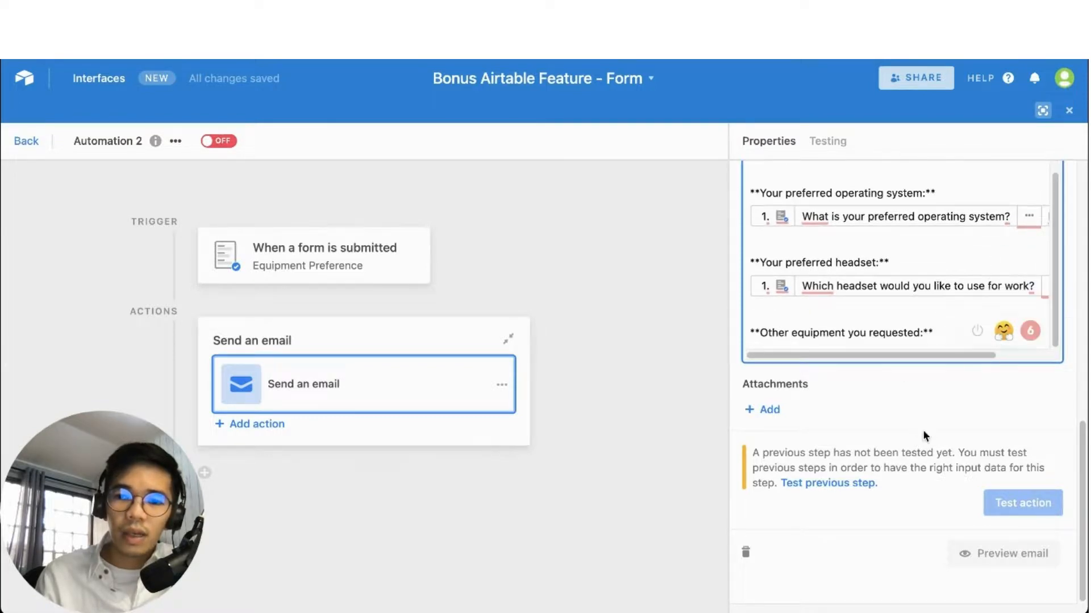
scroll(919, 430, up, 5)
Insert the submitted 'List down other equipment' answer below that label
click(1043, 322)
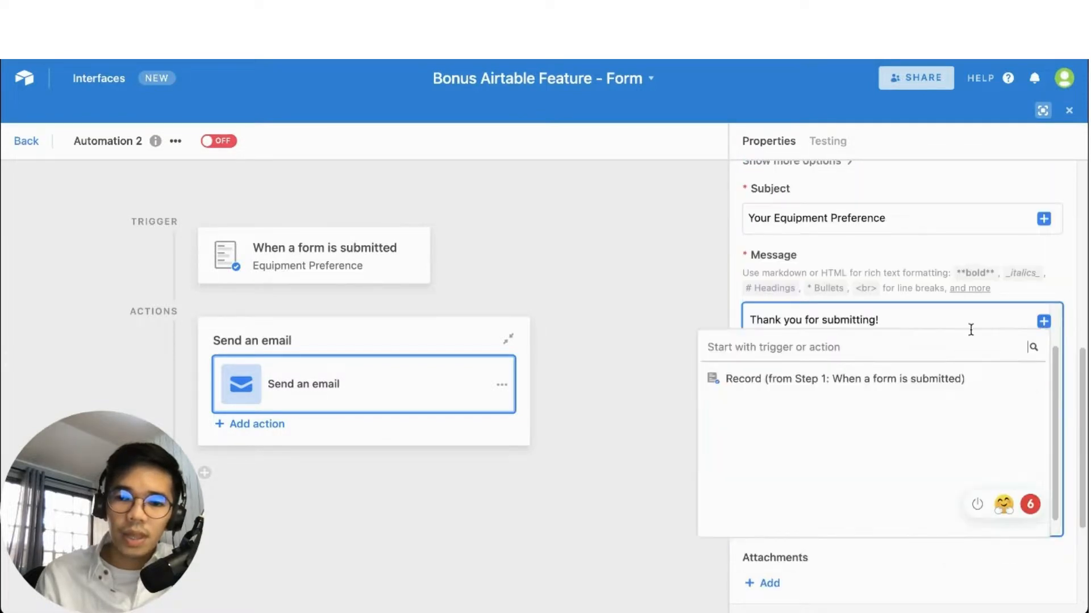
click(1002, 376)
mouse_move(778, 492)
scroll(778, 486, down, 5)
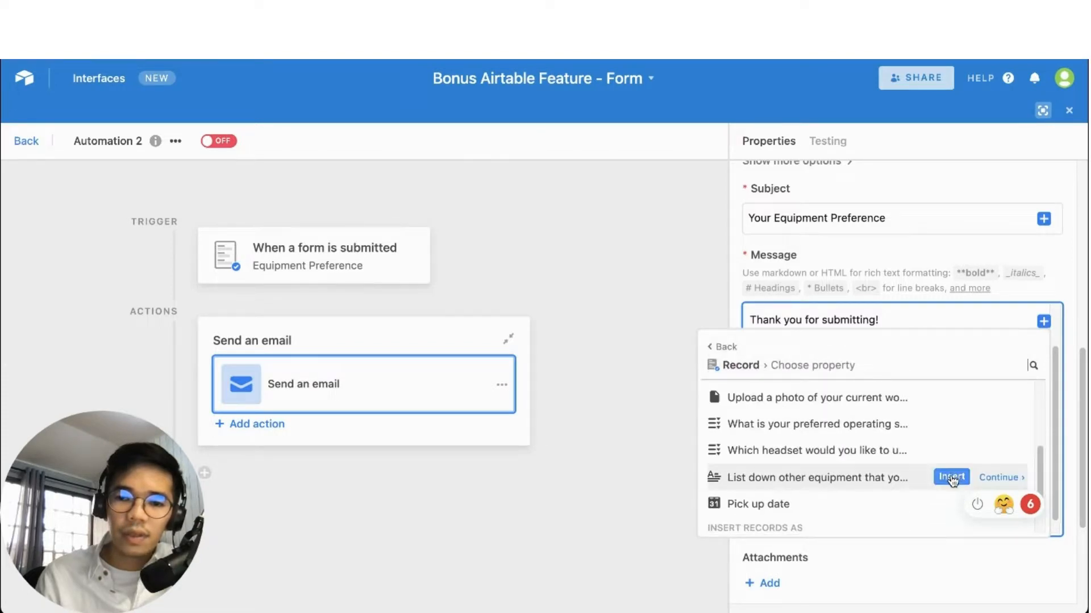
click(951, 477)
scroll(863, 442, down, 1)
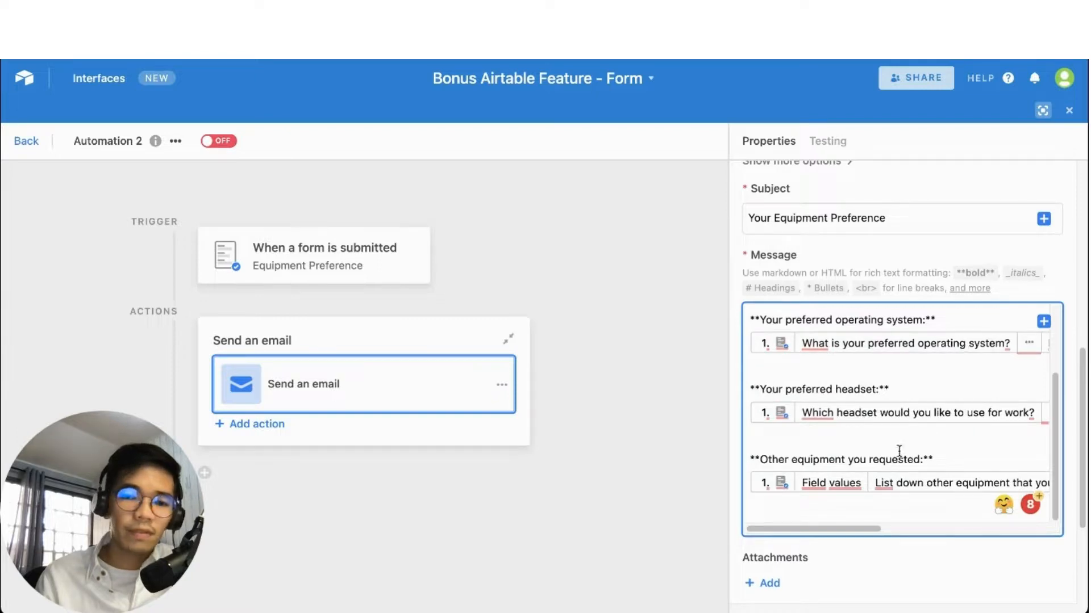
scroll(898, 450, down, 2)
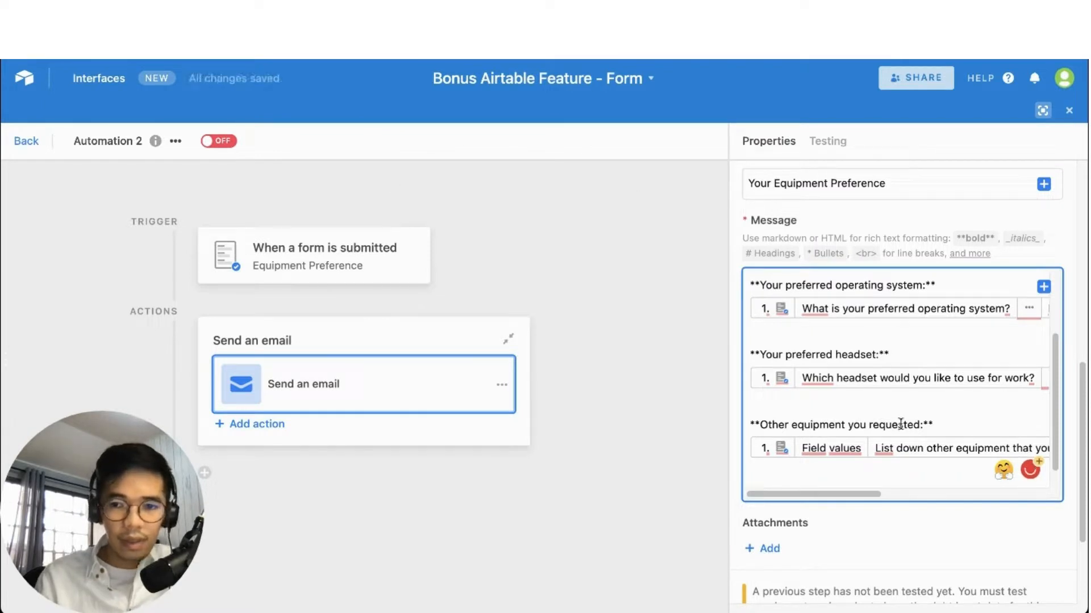
scroll(900, 426, down, 1)
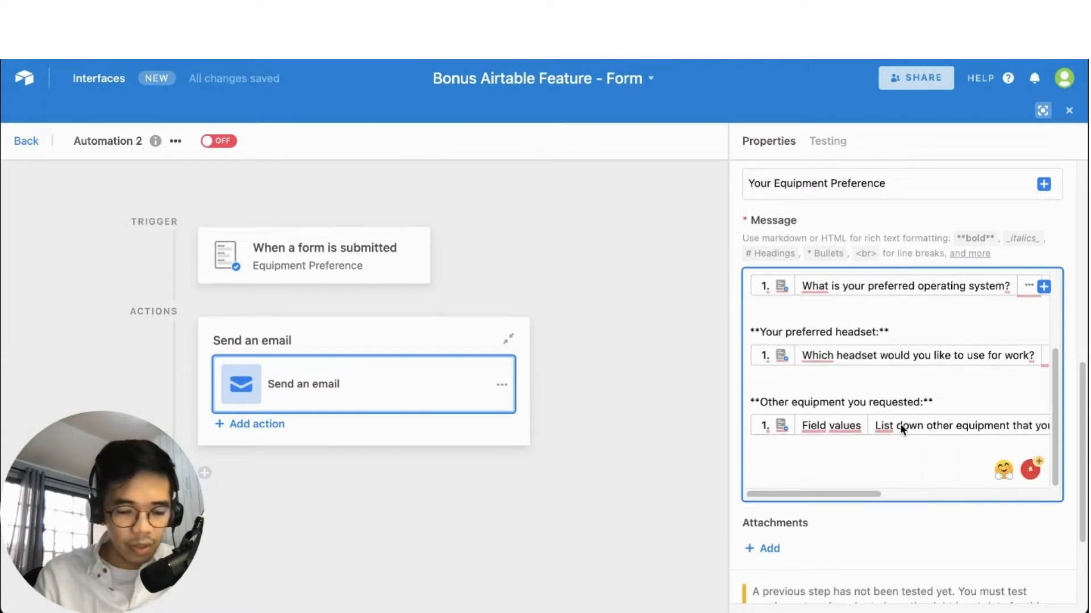
Add the bold label '**Pick up dater:**' followed by the submitted Pick up date answer
text(**)
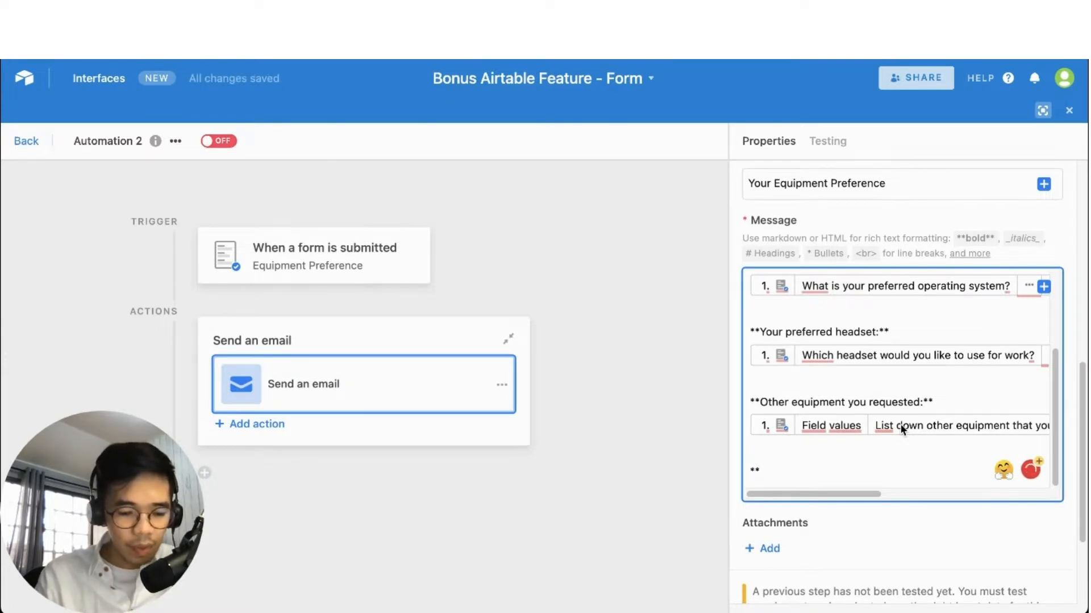
text(Pick up)
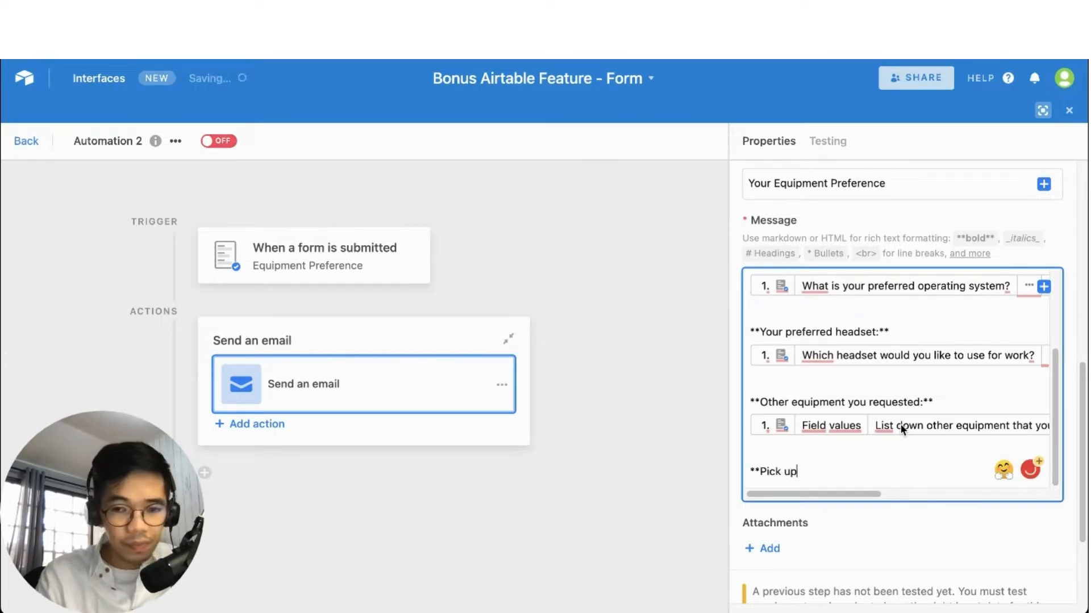
text( dater:)
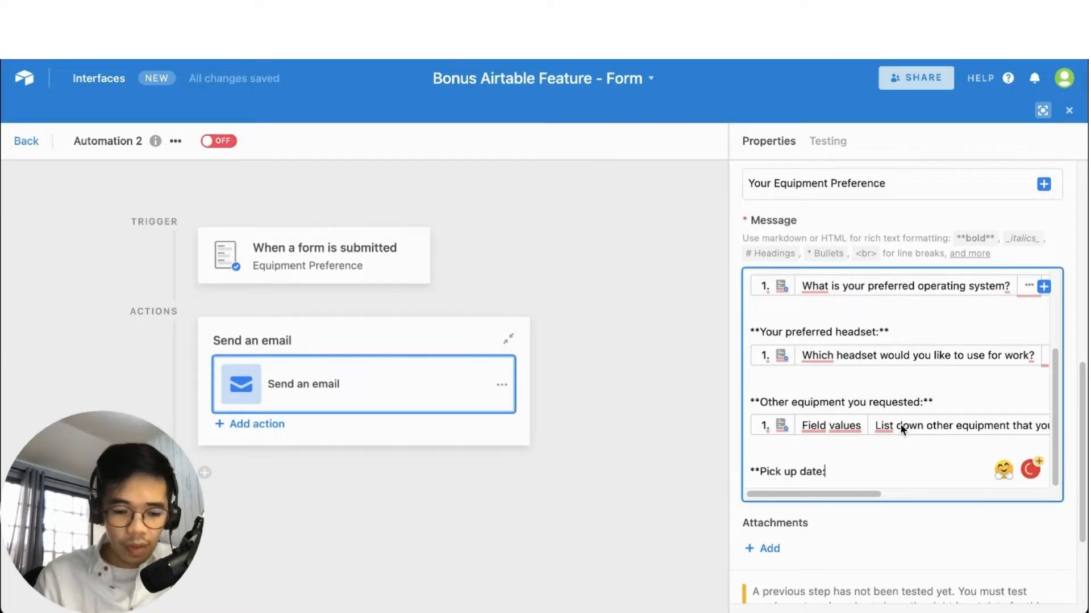
text(**)
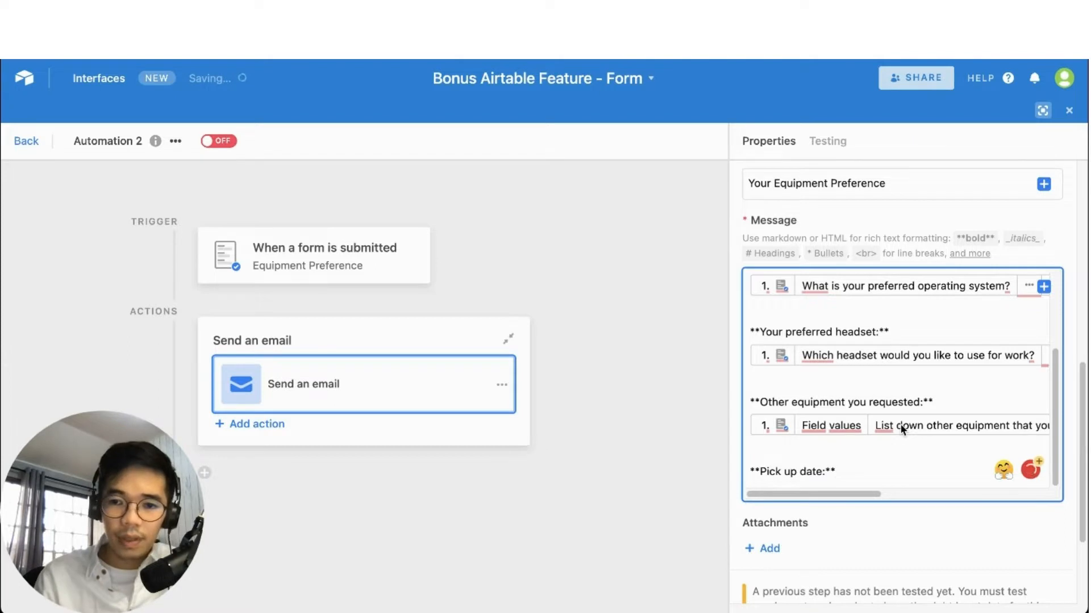
click(1043, 286)
click(994, 347)
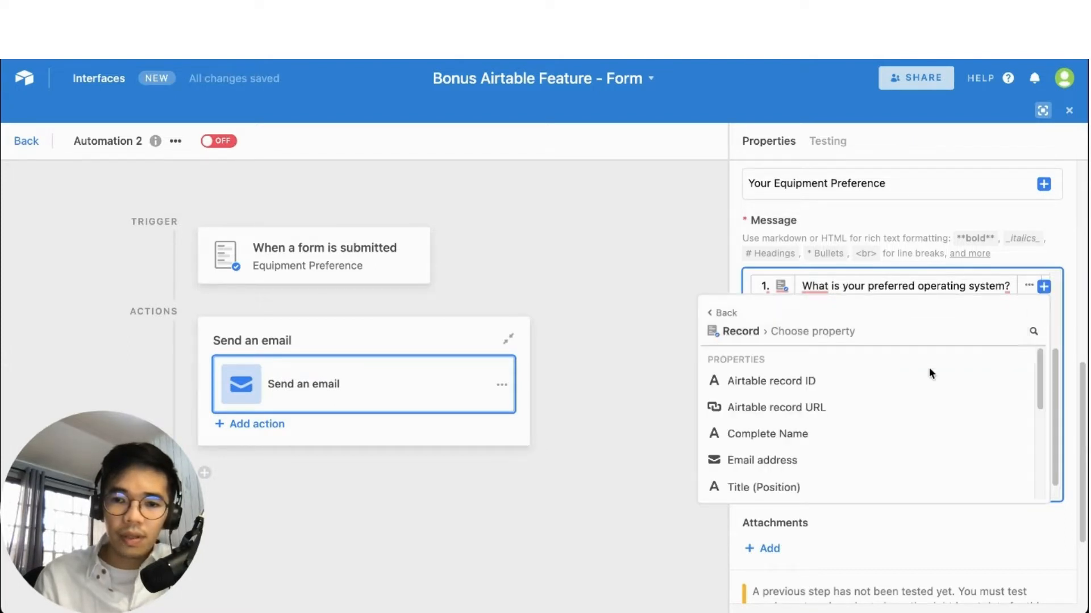
scroll(864, 433, down, 1)
scroll(863, 432, down, 3)
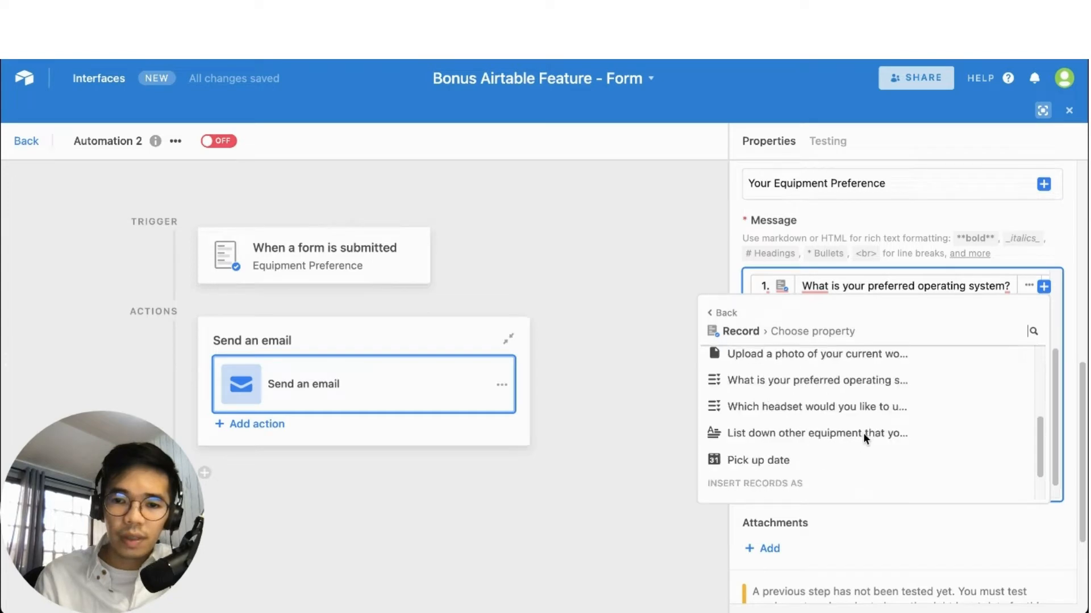
click(952, 460)
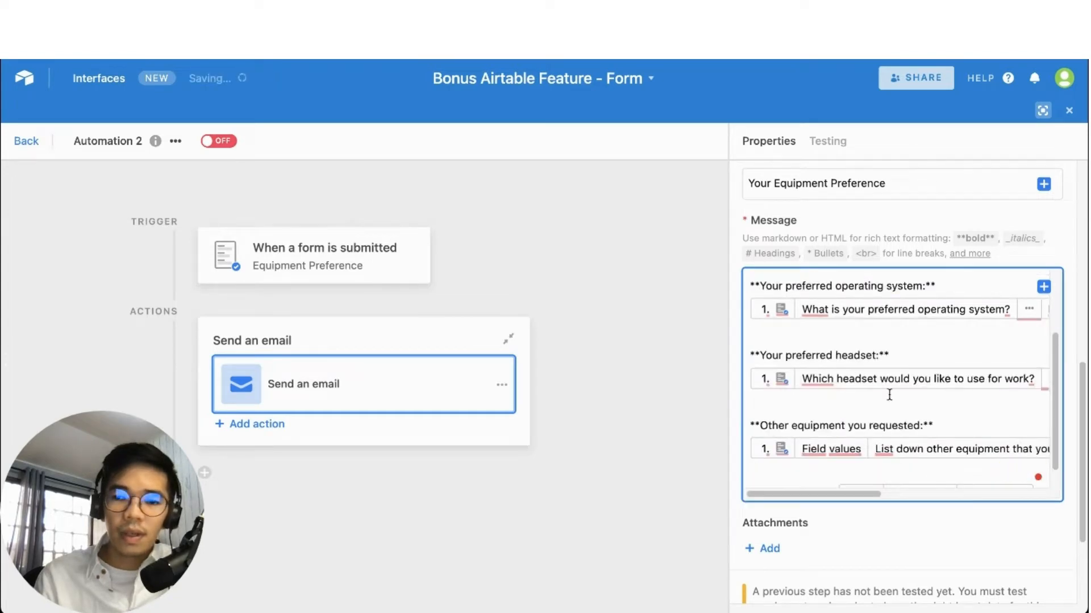
scroll(889, 395, down, 1)
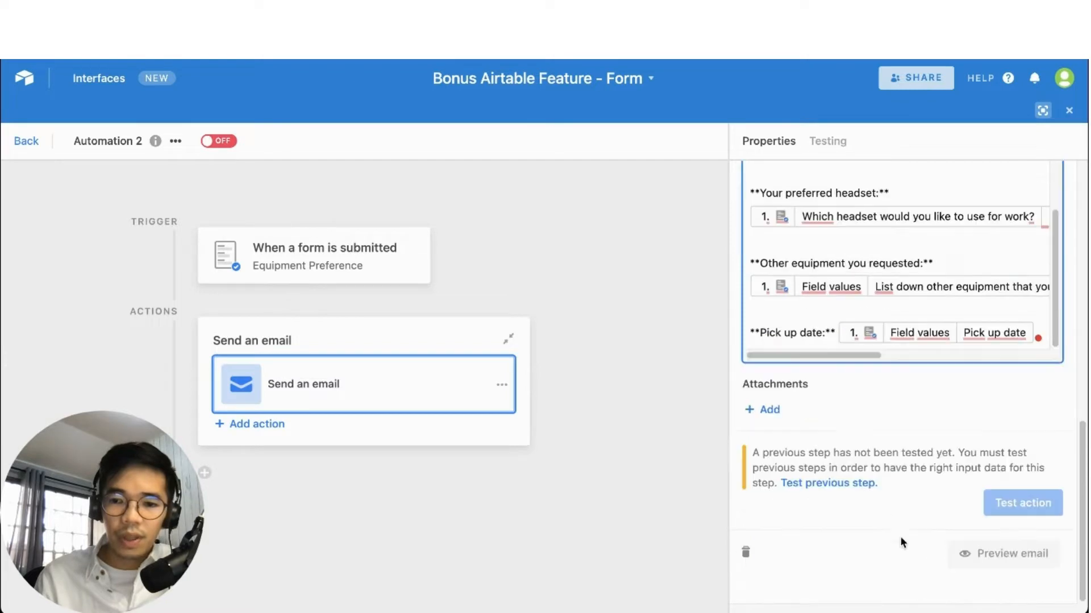
scroll(924, 448, down, 3)
Switch Automation 2 on and reopen the 'When a form is submitted' trigger settings
scroll(860, 404, up, 10)
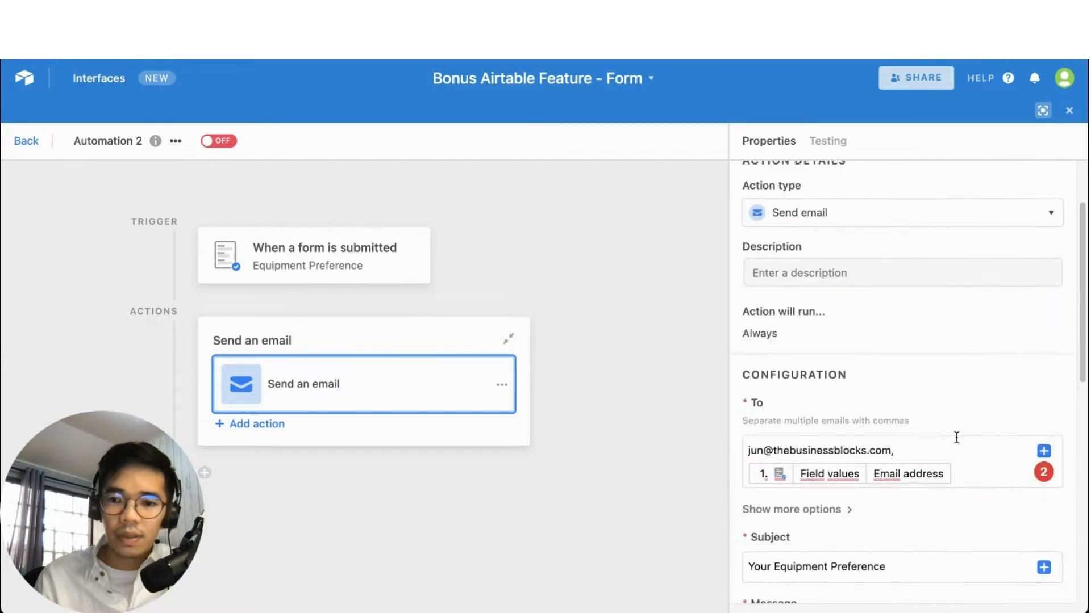
scroll(978, 371, up, 3)
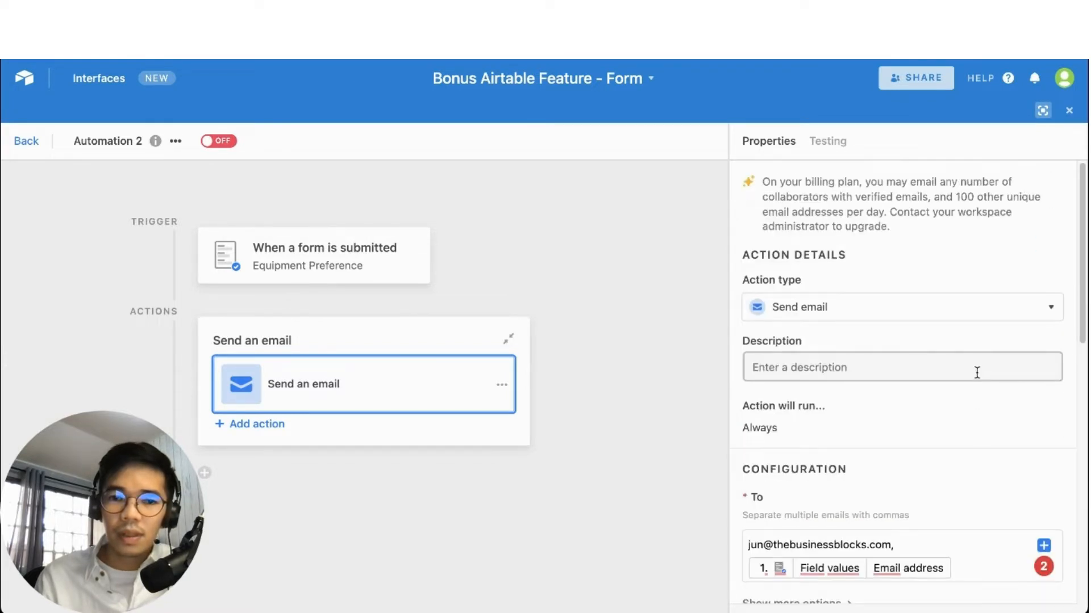
scroll(976, 373, down, 10)
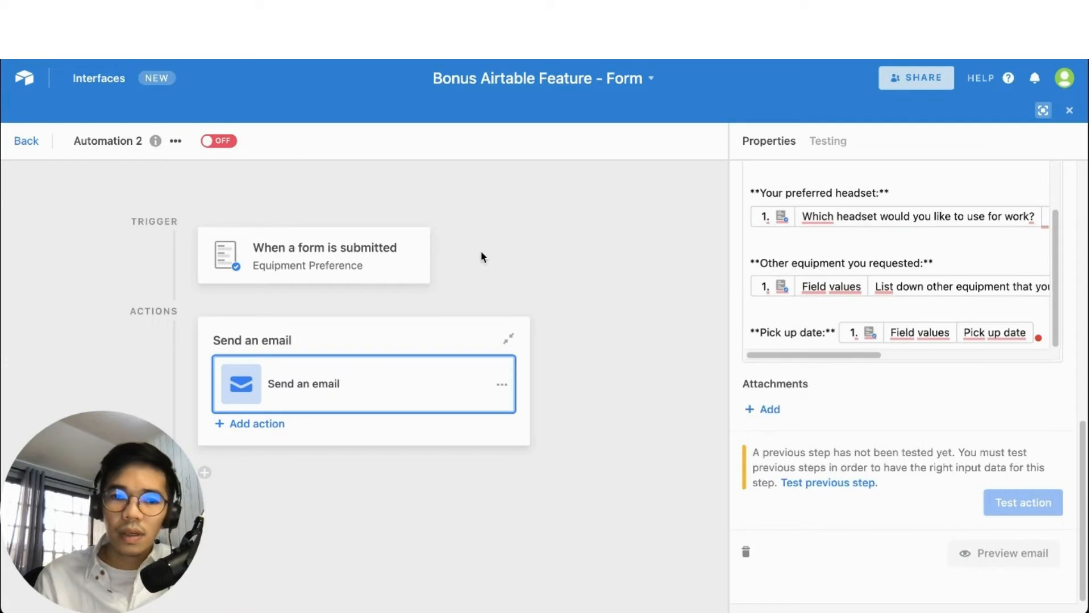
click(216, 142)
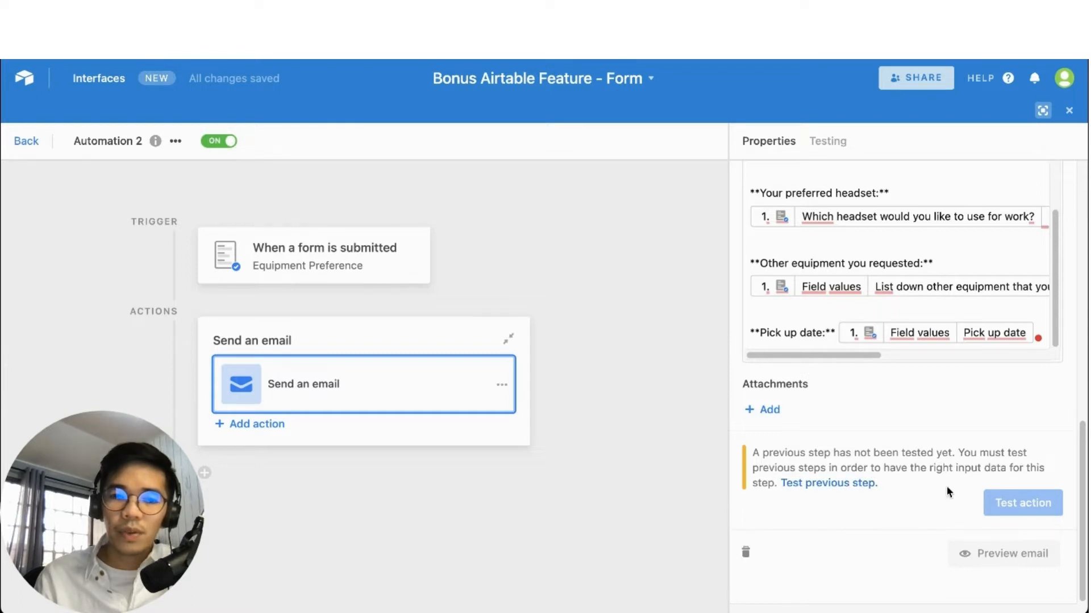
click(397, 266)
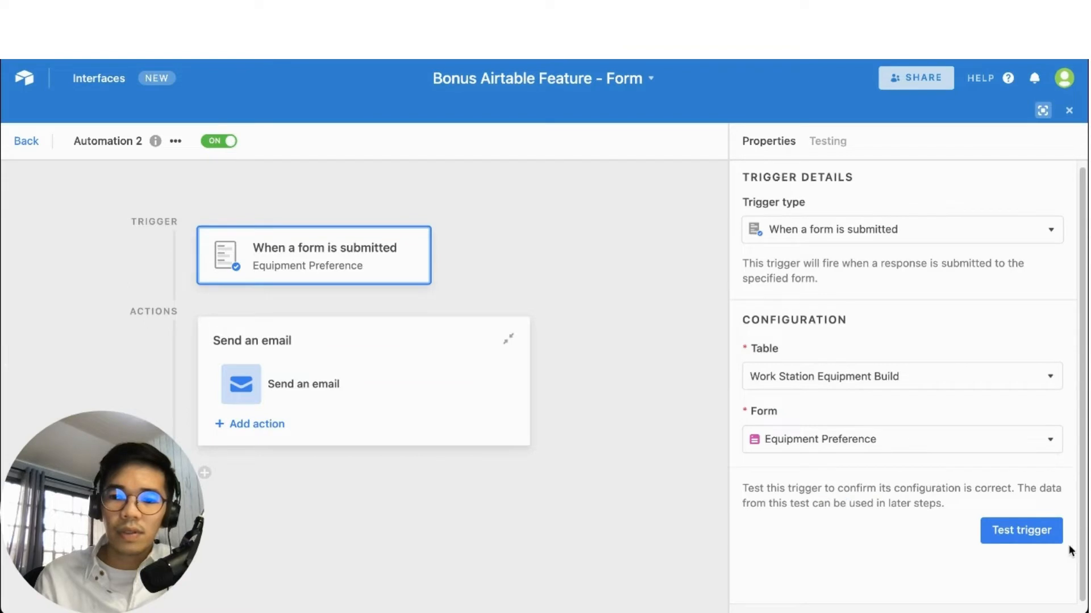
Test the form trigger until 'Step successful.' shows, then reopen the Send an email action's properties
click(1048, 537)
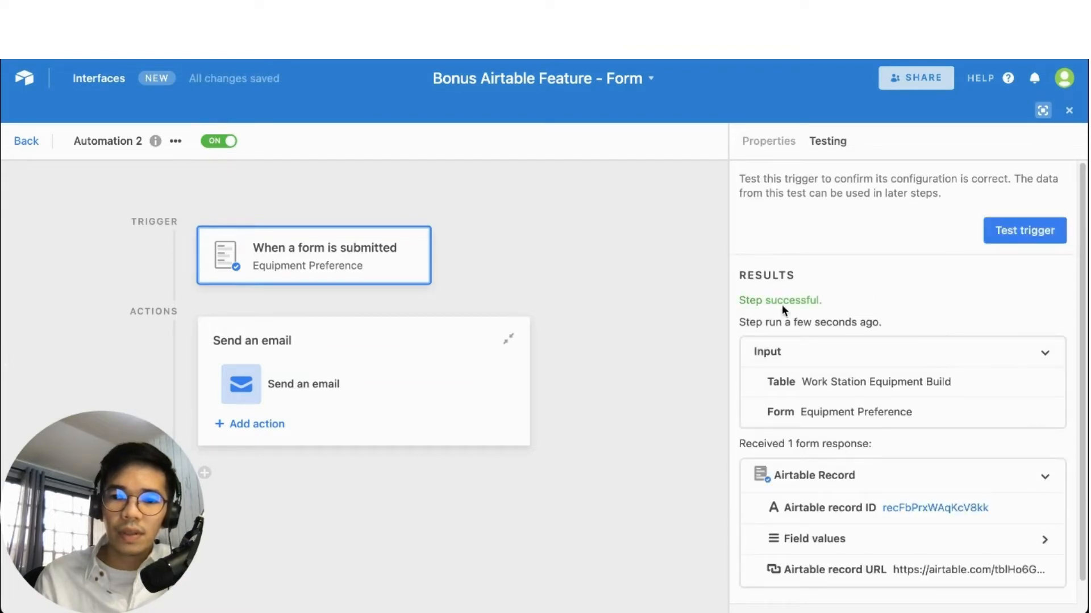
drag(739, 300, 822, 301)
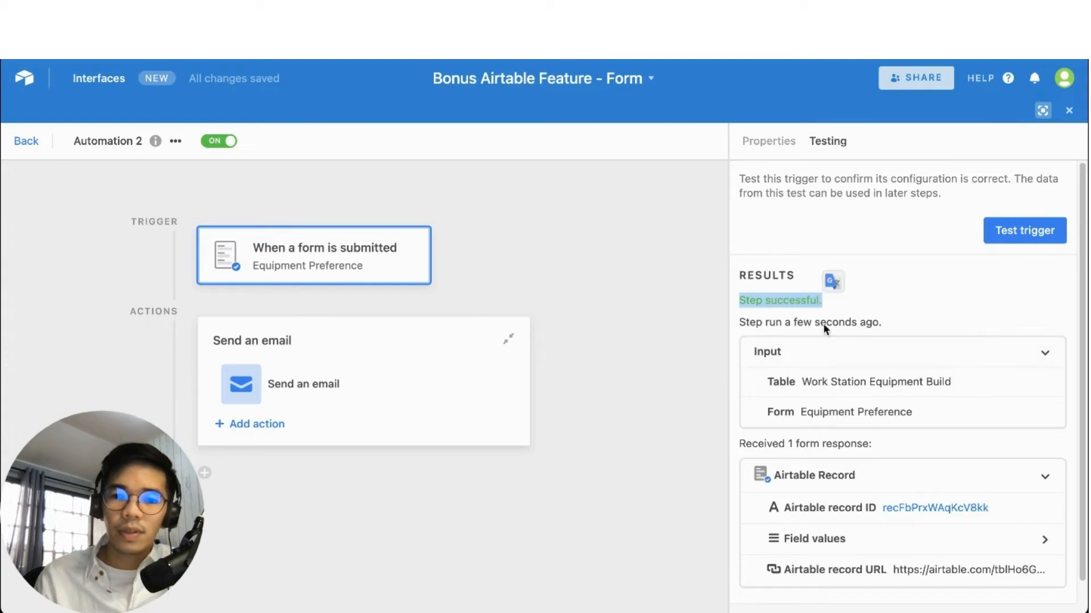
click(397, 371)
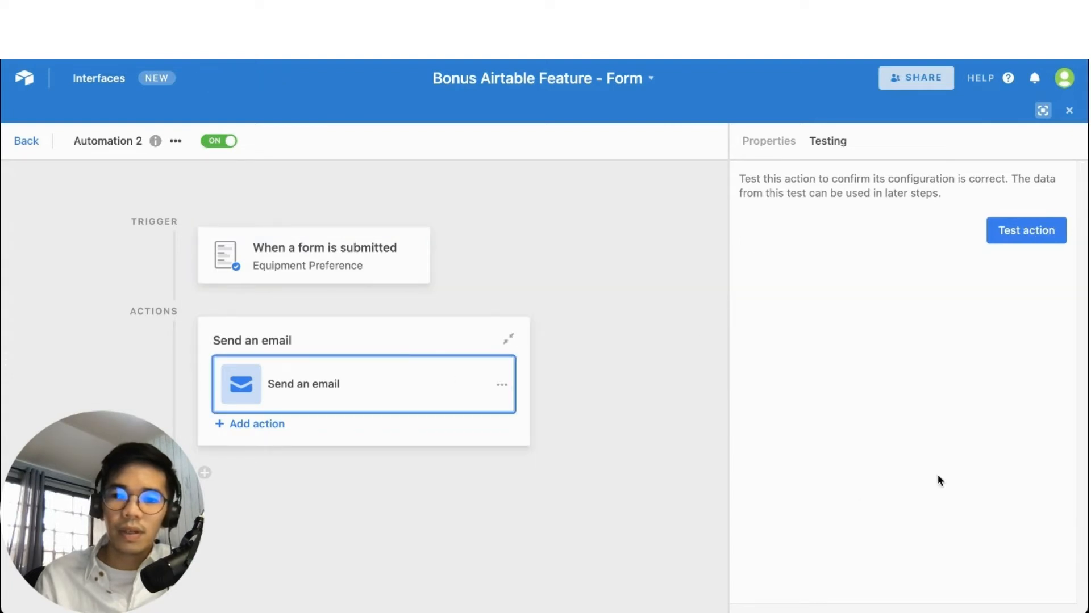
click(769, 142)
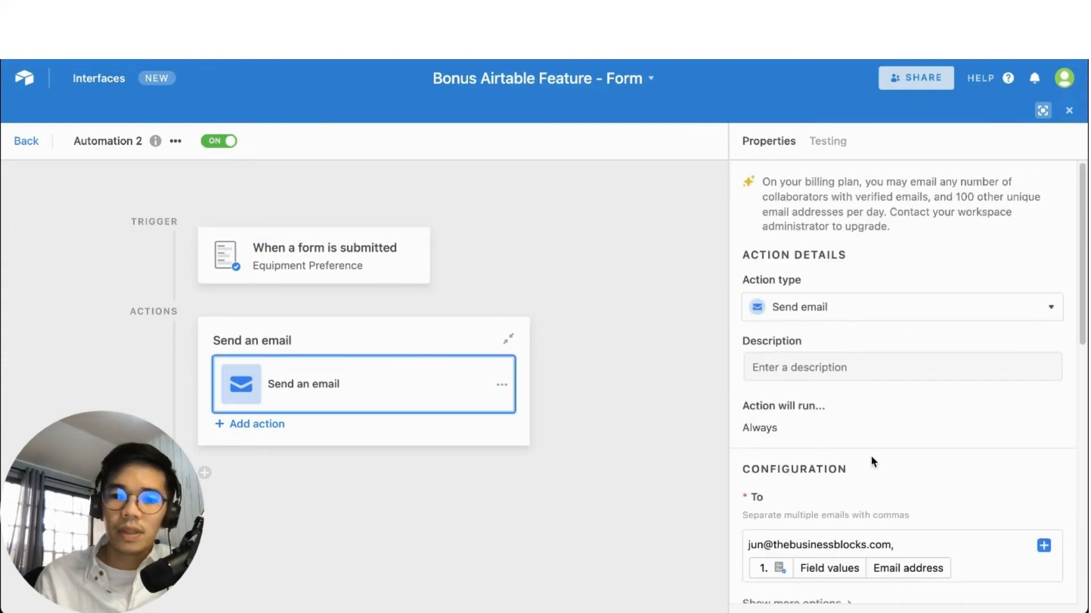
scroll(908, 386, down, 10)
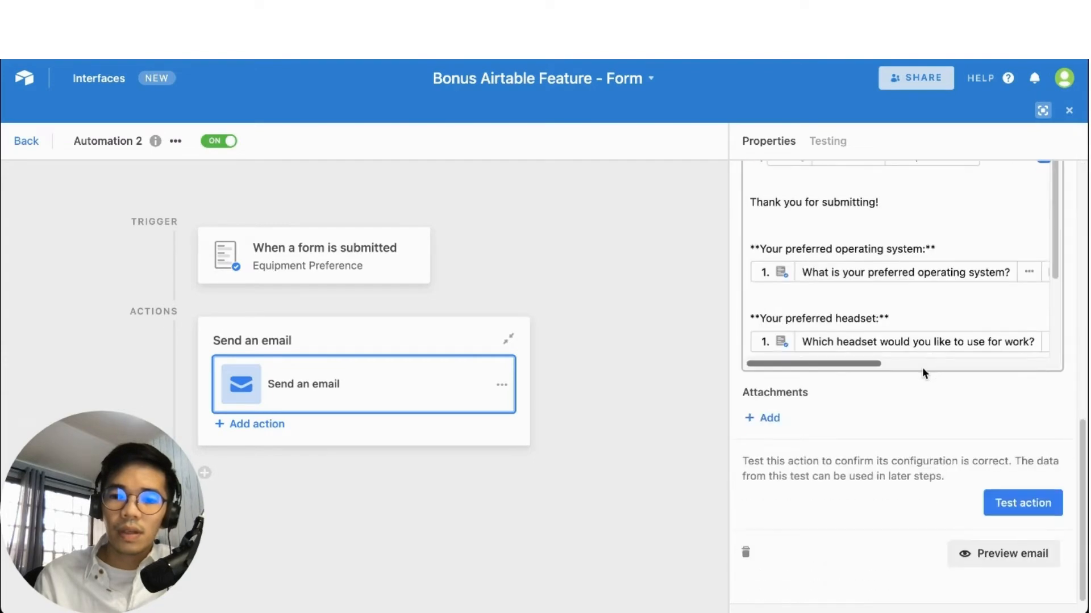
click(1003, 558)
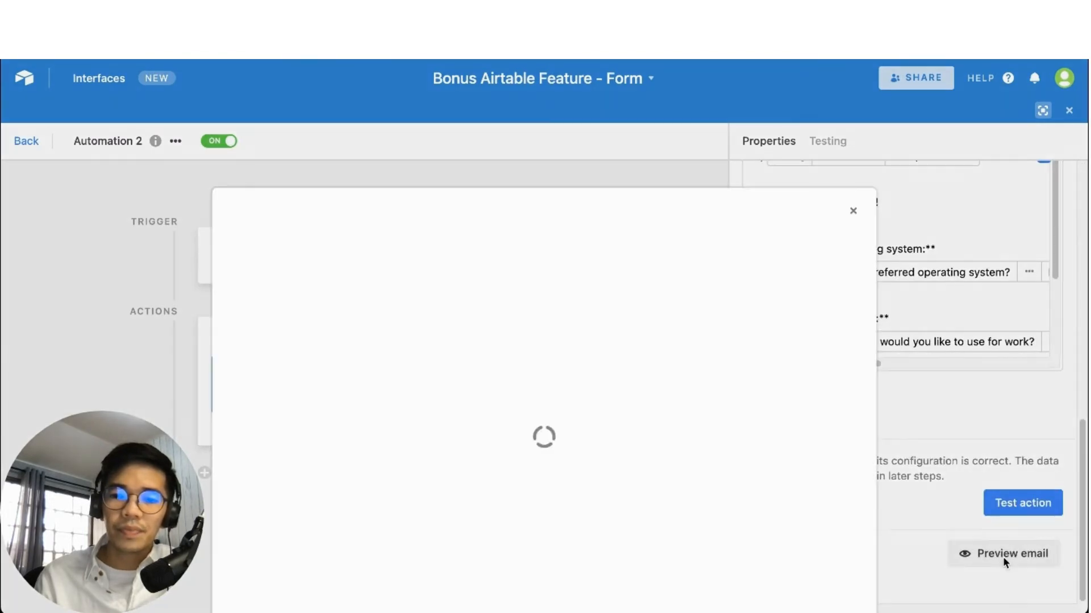
scroll(567, 309, down, 2)
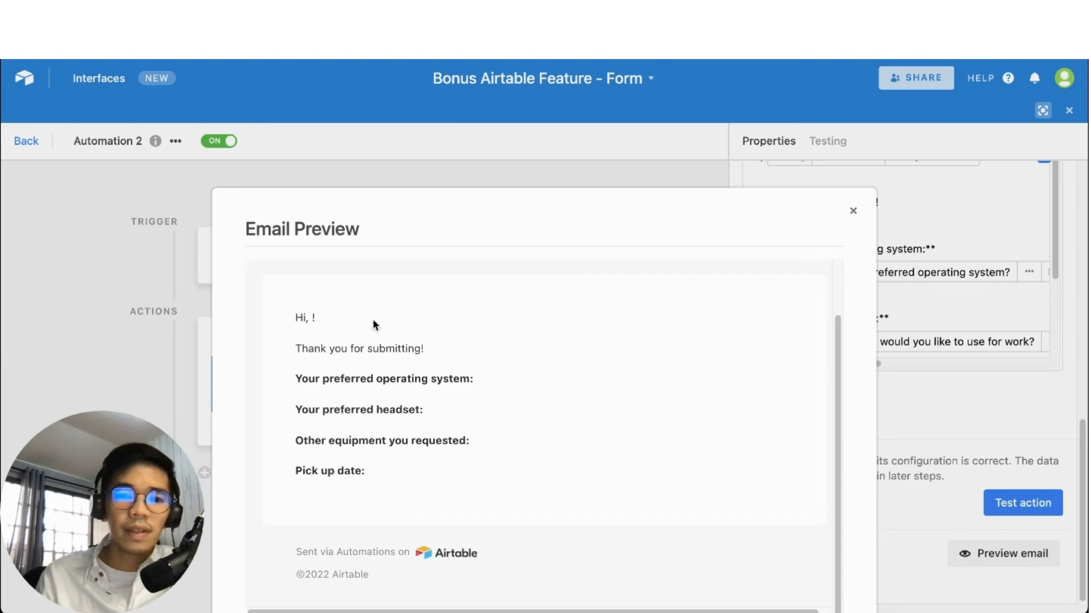
click(853, 220)
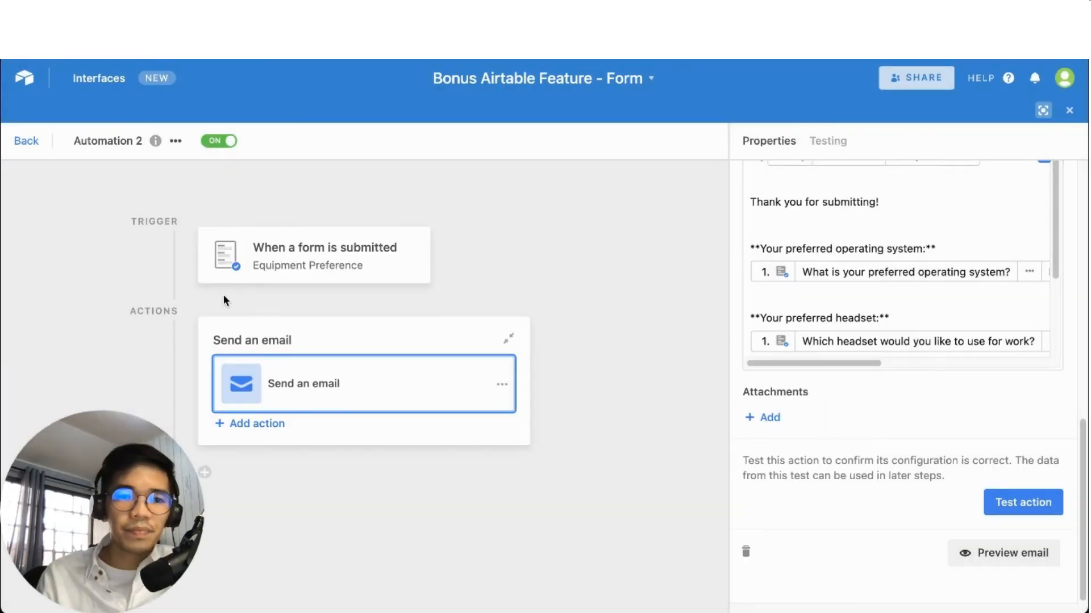